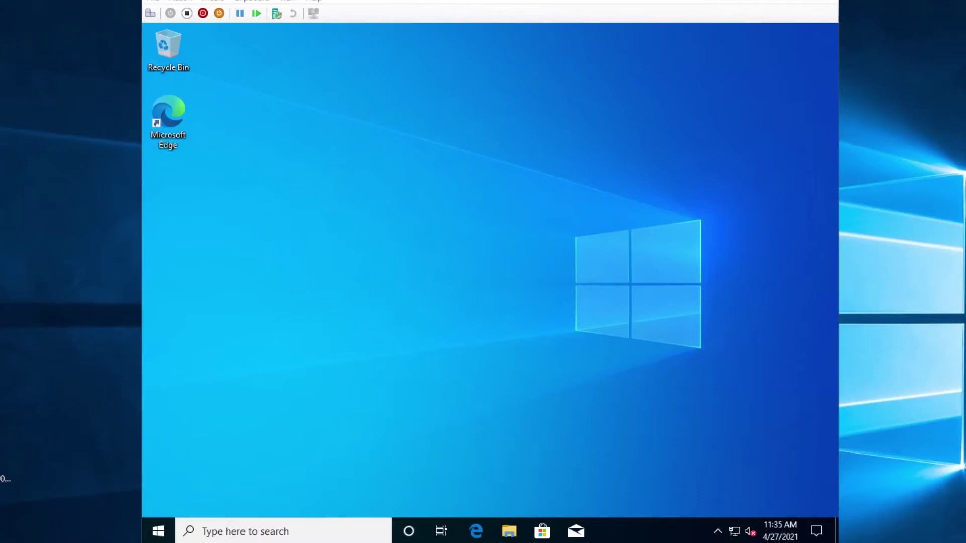
- Search 'con' to reach Control Panel, then open Windows Features from Programs and Features
left_click(159, 532)
type("c")
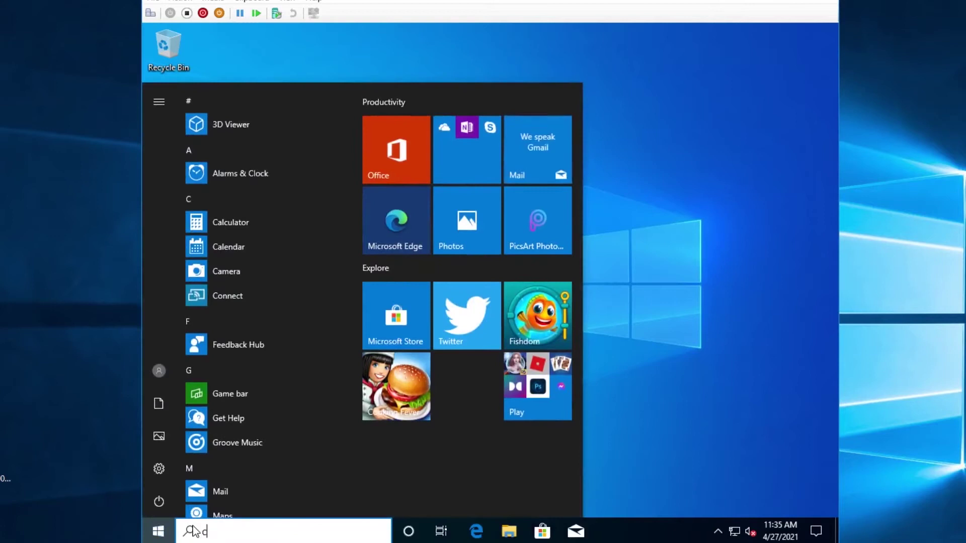
type("on")
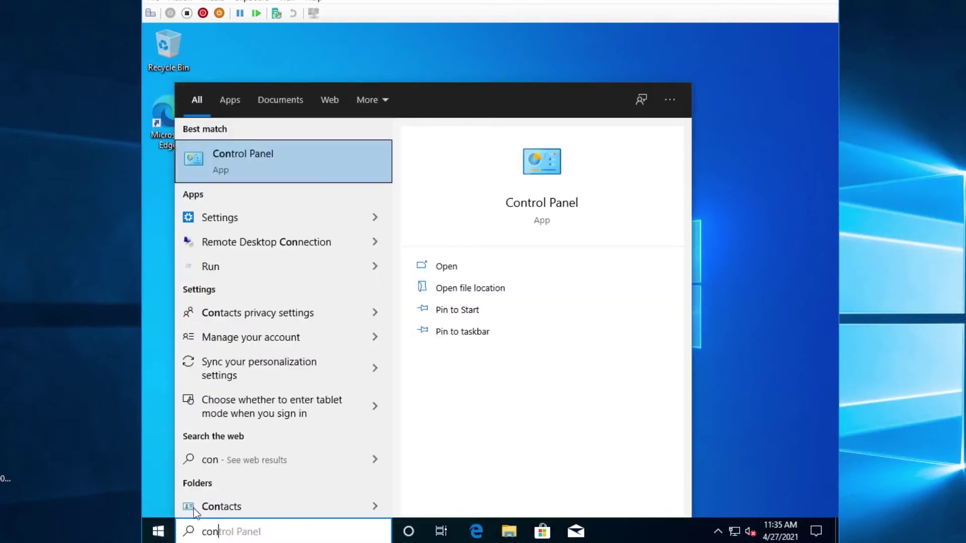
left_click(257, 164)
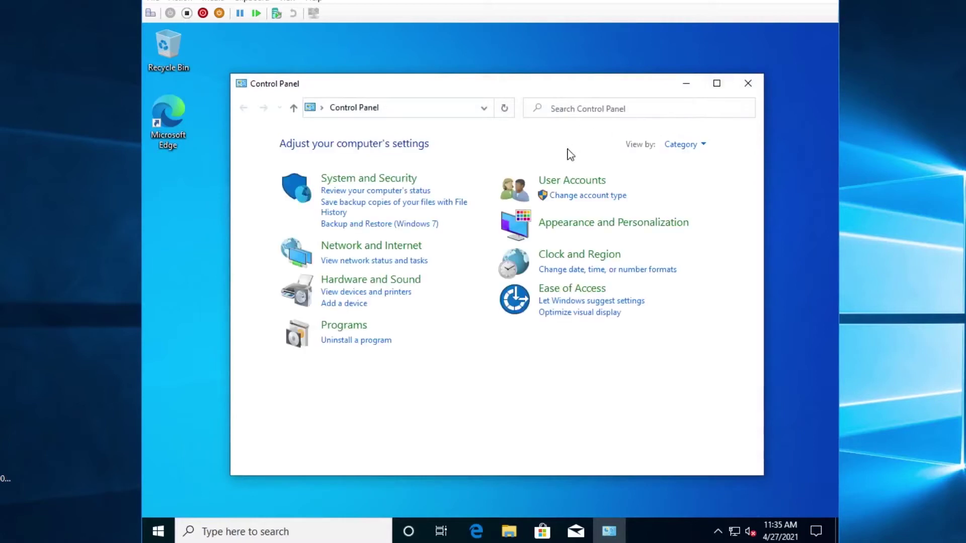
left_click(344, 326)
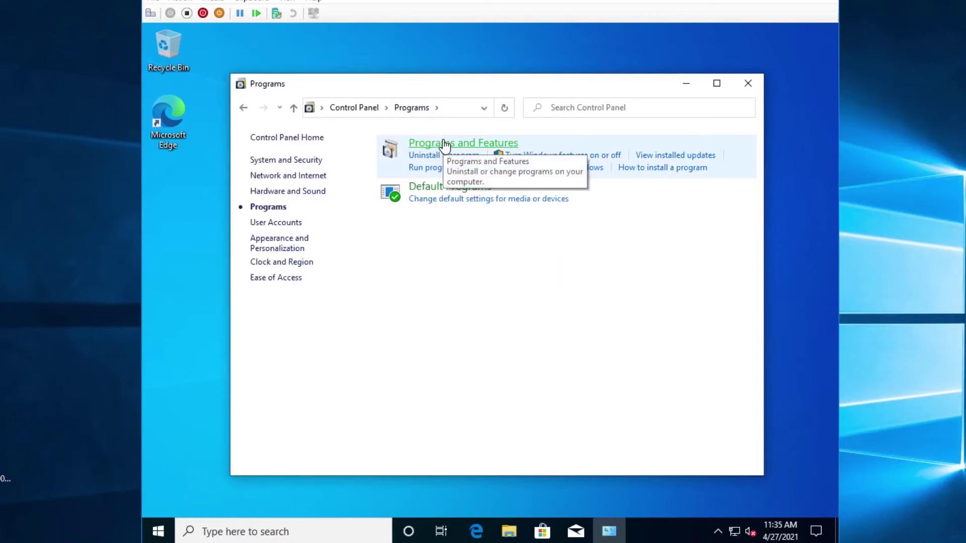
left_click(486, 154)
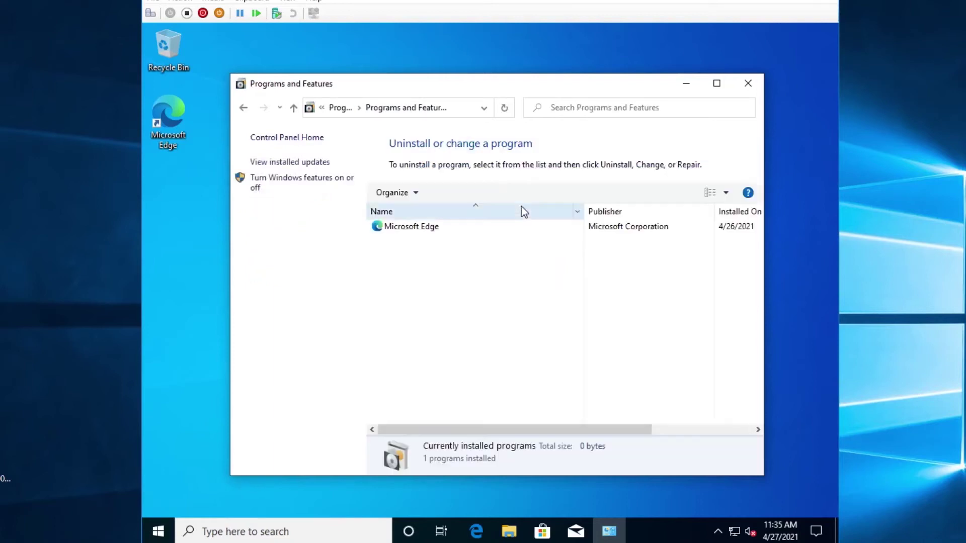
left_click(286, 185)
scroll(459, 253, "down", 1)
scroll(426, 288, "down", 1)
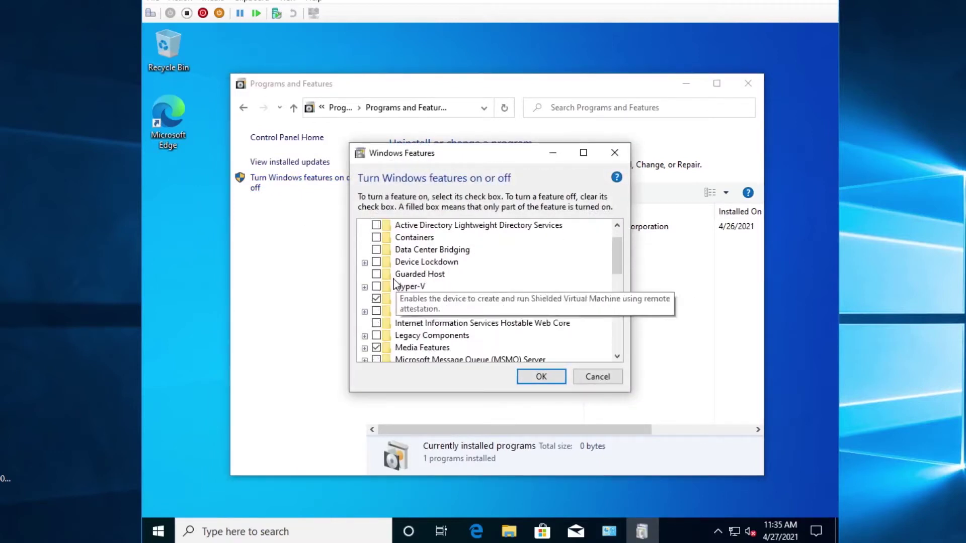
- Enable Hyper-V Services, GUI Management Tools and PowerShell module, then apply and restart the machine
left_click(365, 287)
left_click(377, 298)
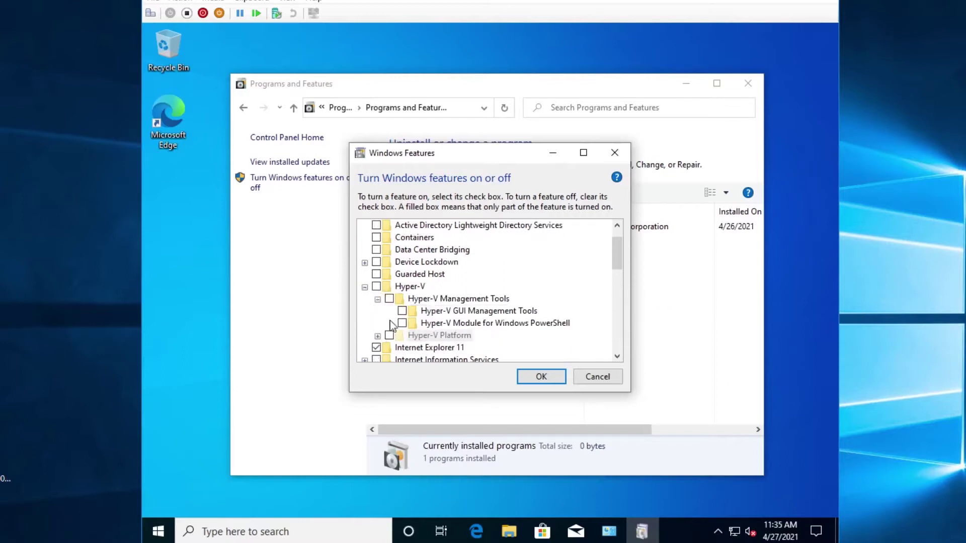
left_click(377, 335)
left_click(401, 334)
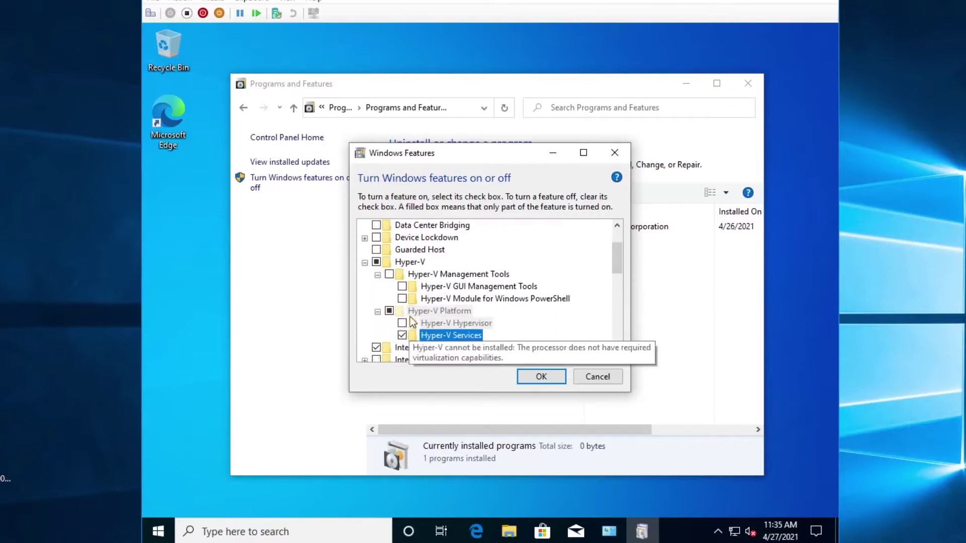
left_click(402, 299)
left_click(402, 286)
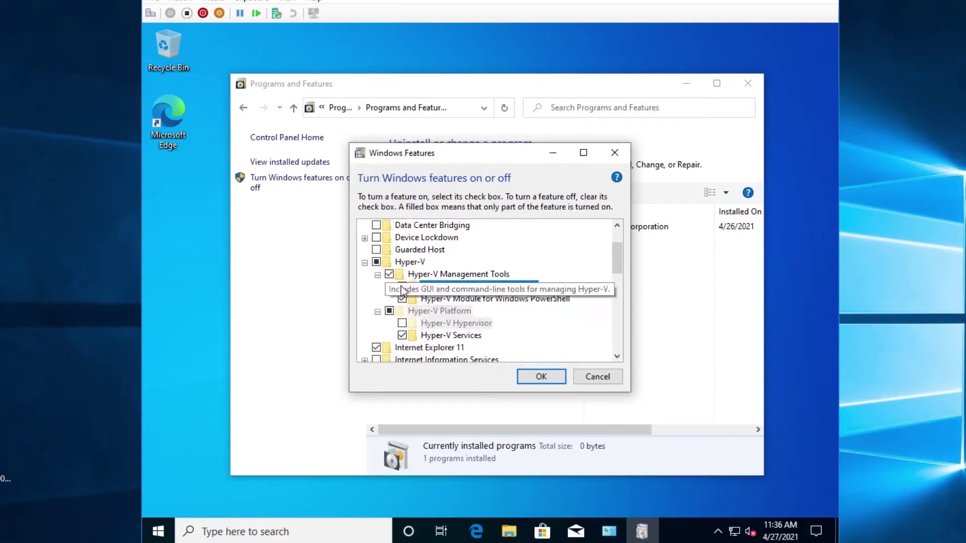
left_click(540, 377)
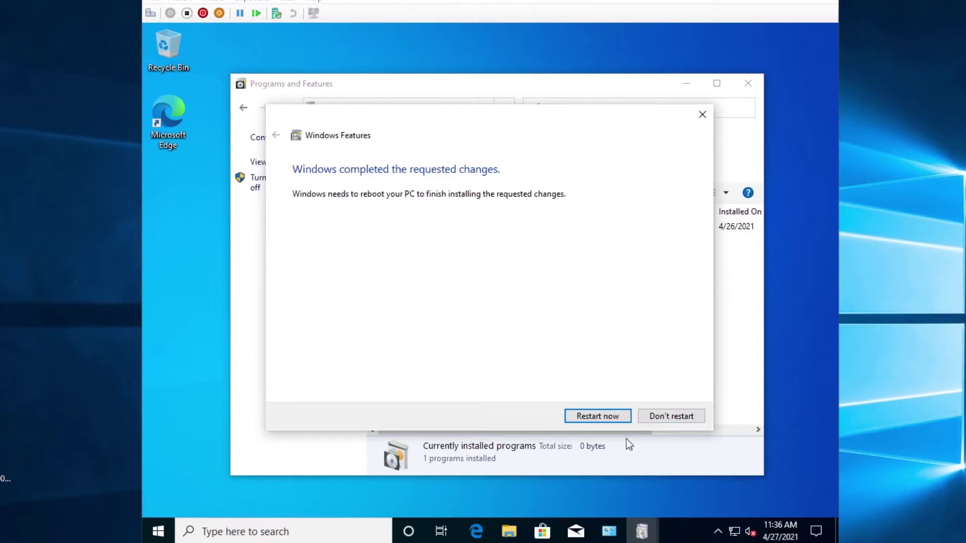
left_click(598, 416)
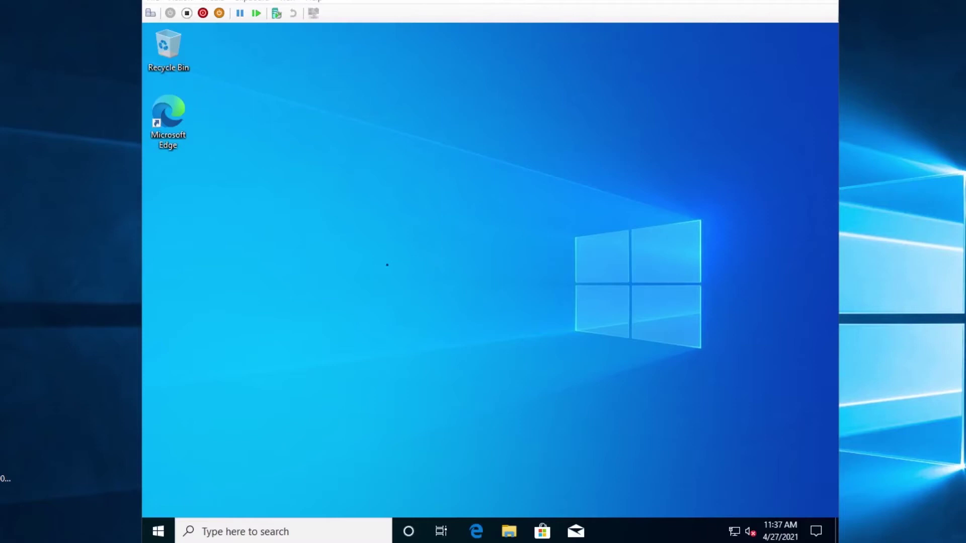
- Launch Hyper-V Manager from the Start menu's Windows Administrative Tools folder
left_click(158, 532)
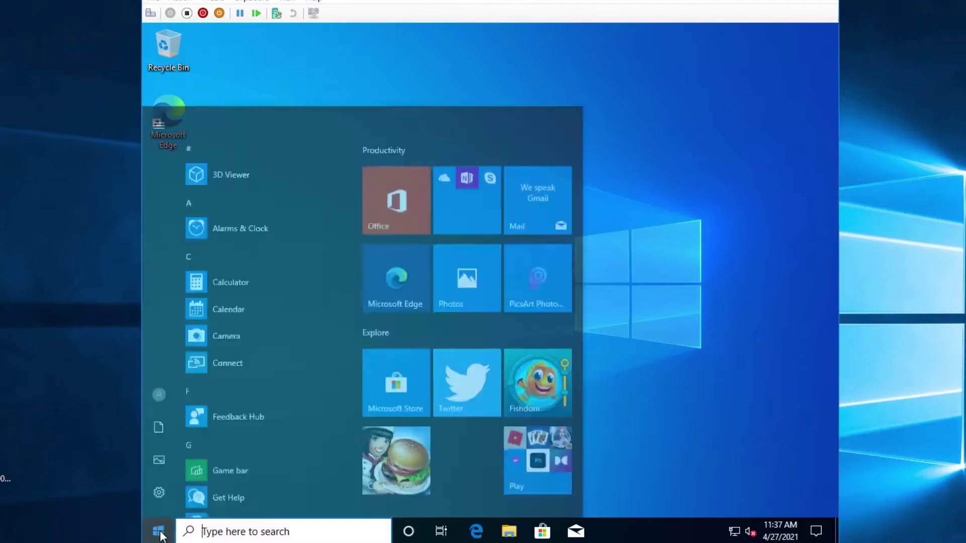
scroll(233, 323, "down", 15)
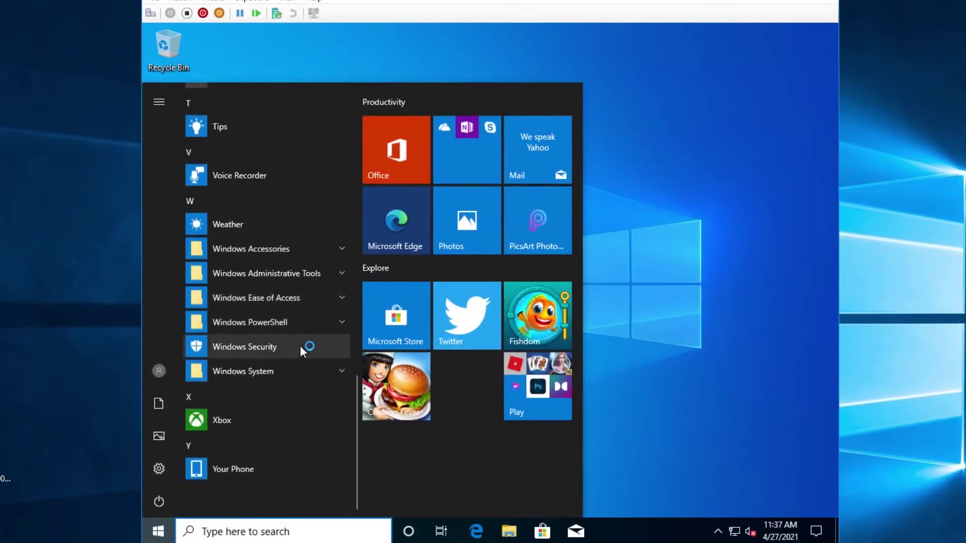
left_click(333, 275)
scroll(277, 274, "down", 1)
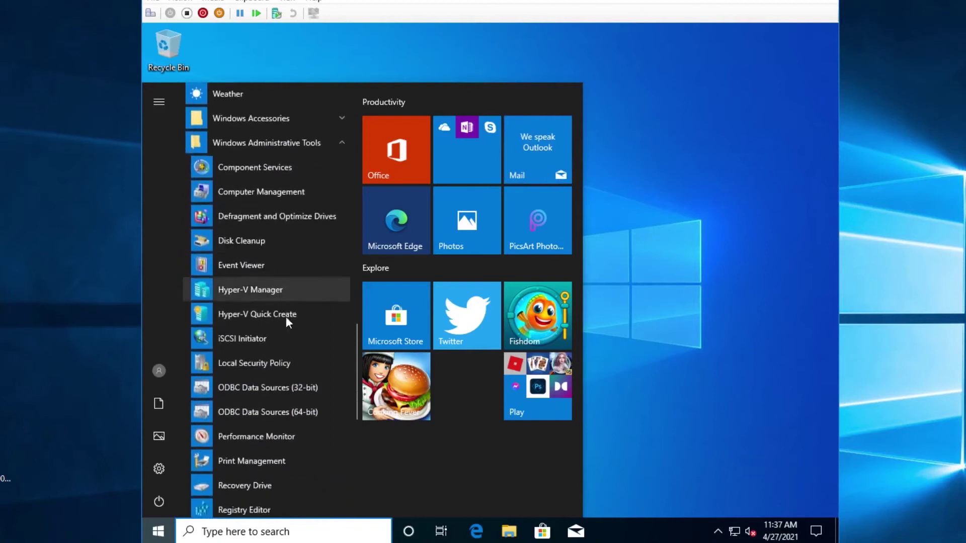
left_click(255, 288)
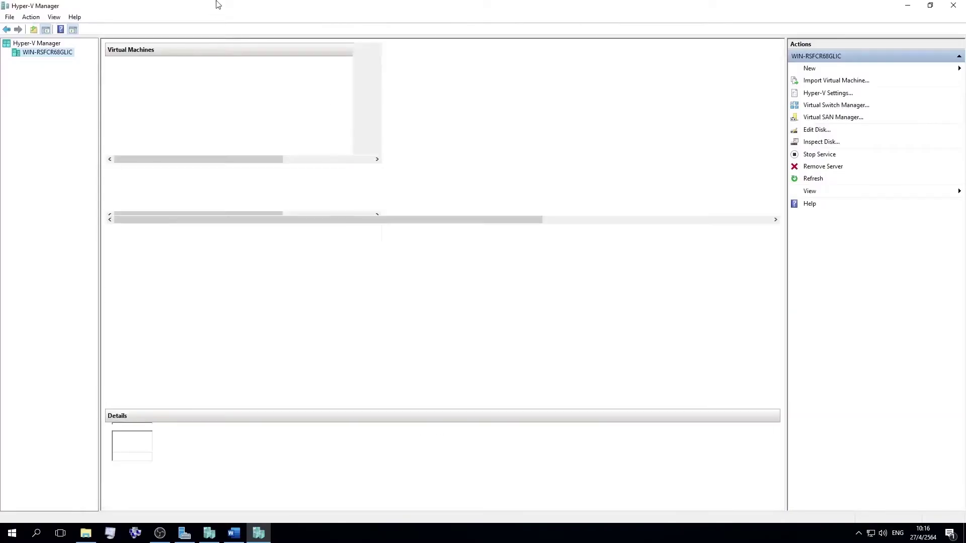
- Restore the Hyper-V Manager window and start the New Virtual Machine Wizard from the Actions pane
left_click_drag(219, 5, 594, 95)
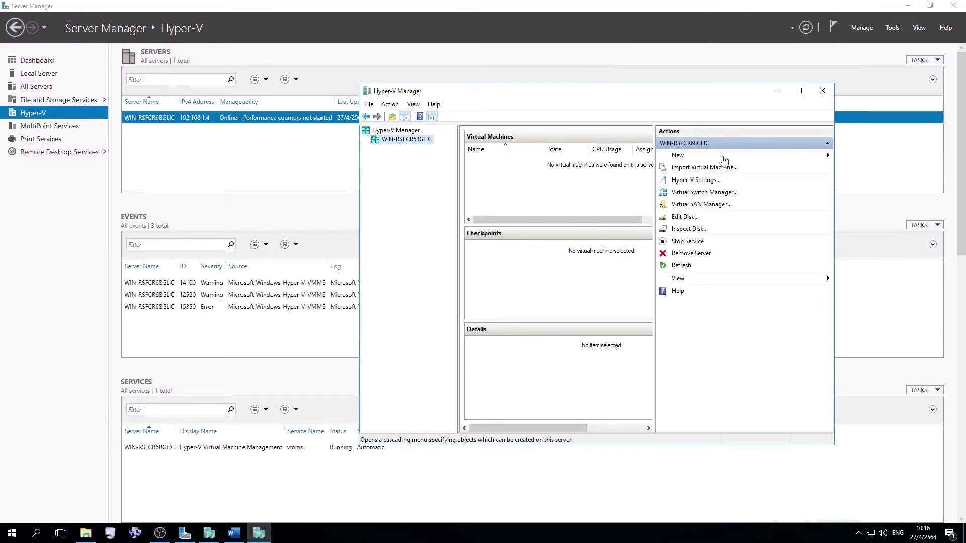
left_click(824, 156)
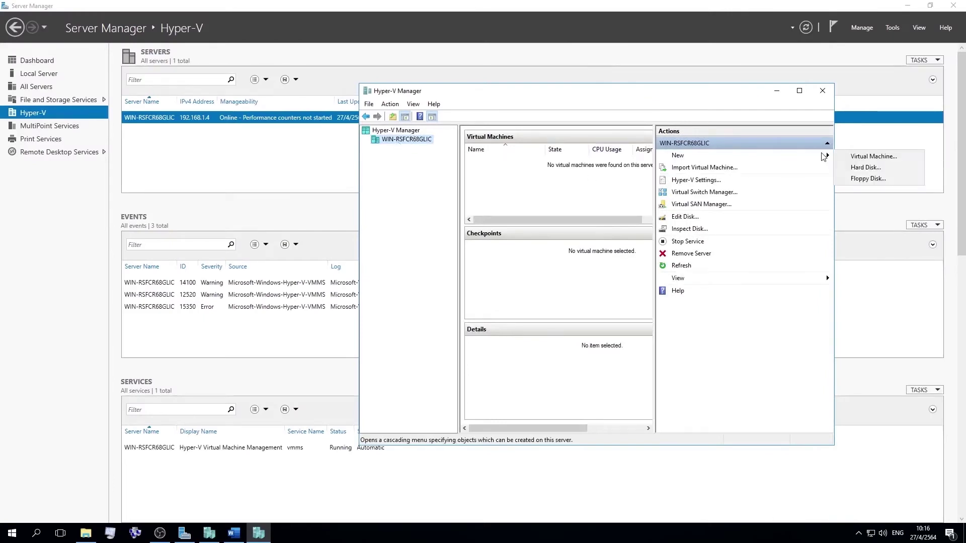
left_click(869, 160)
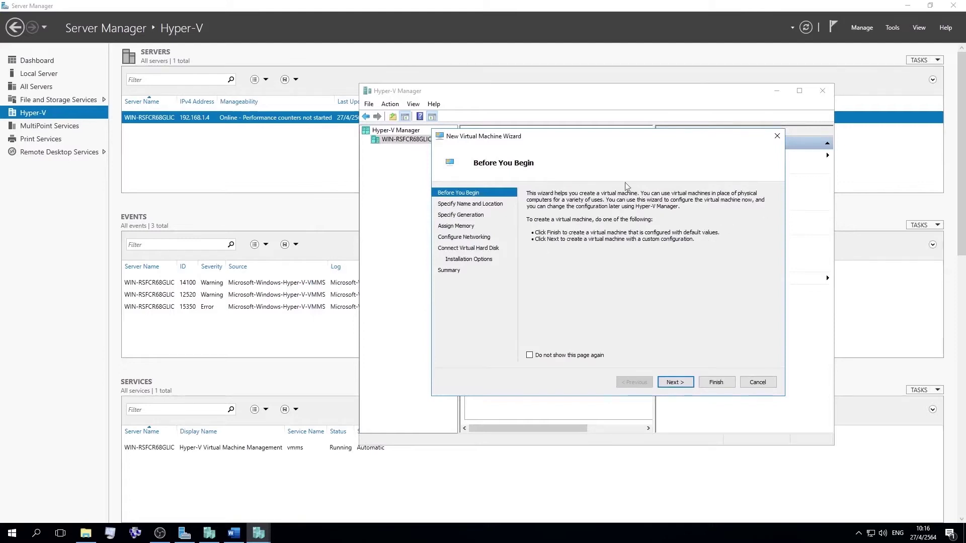
- Name the new machine 'Windows 10', choose Generation 2, and advance to Assign Memory
left_click(675, 382)
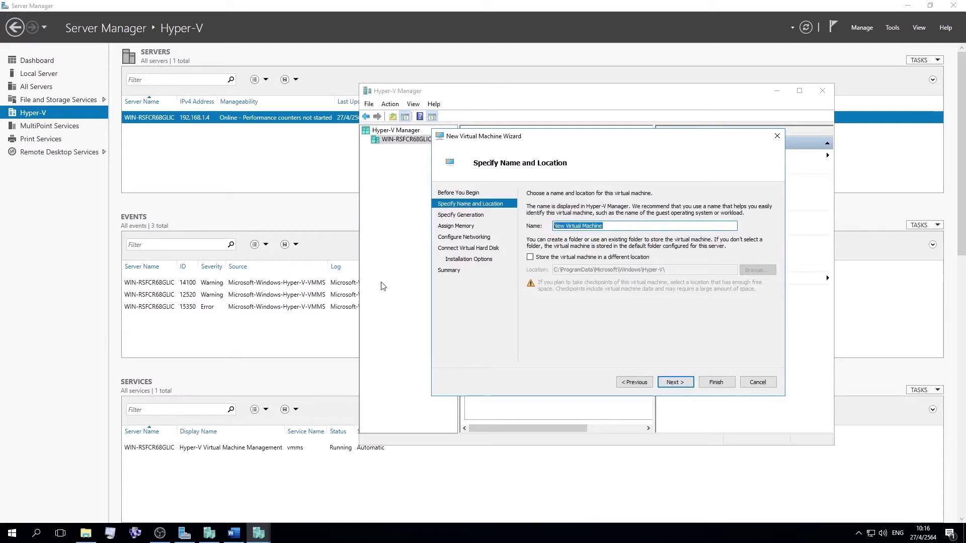
type("Windows 10")
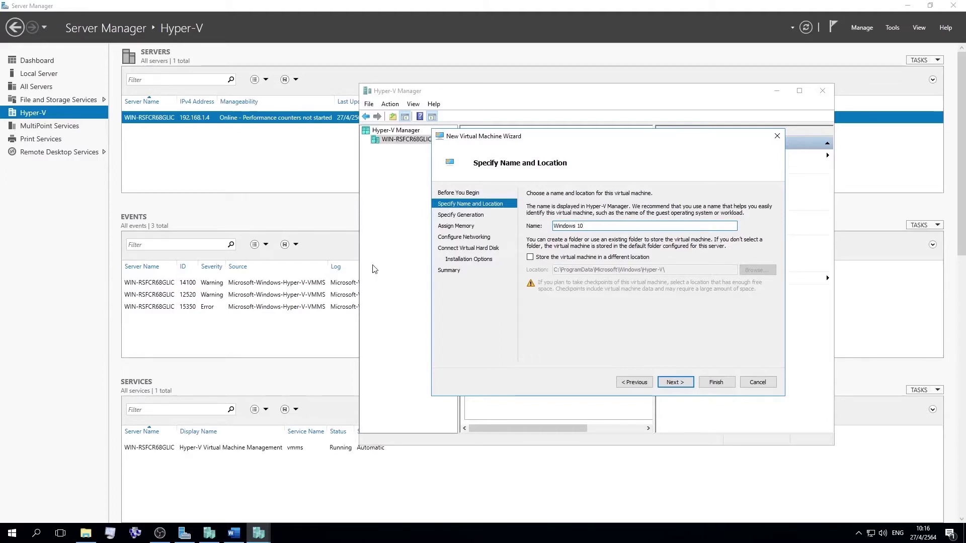
left_click(674, 382)
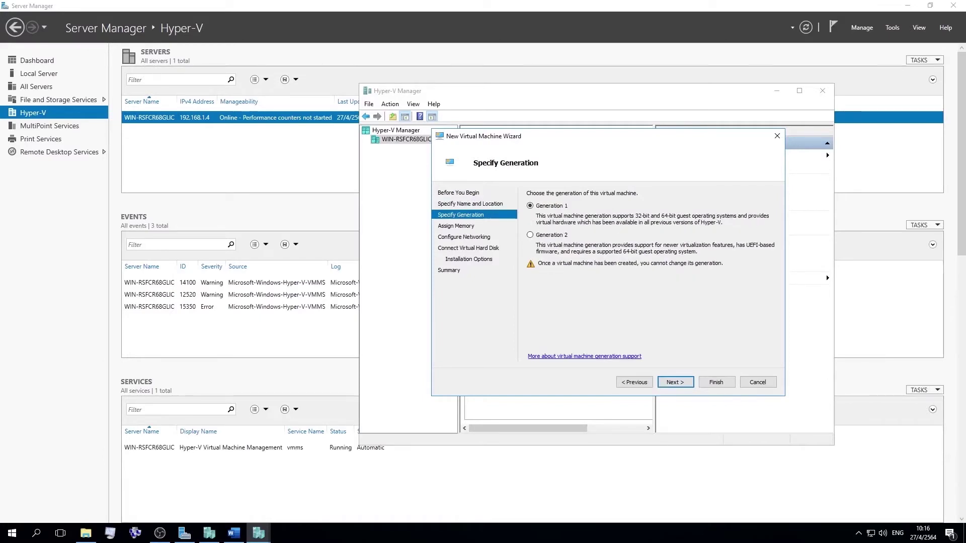
left_click(557, 235)
left_click(674, 382)
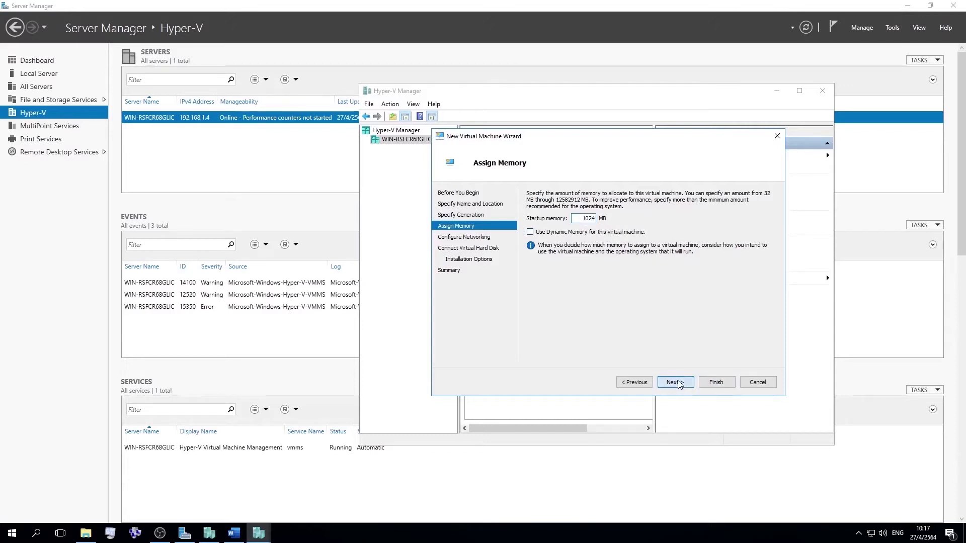
- Connect the new machine's network to Virtual LAN and advance to the virtual hard disk page
left_click(675, 383)
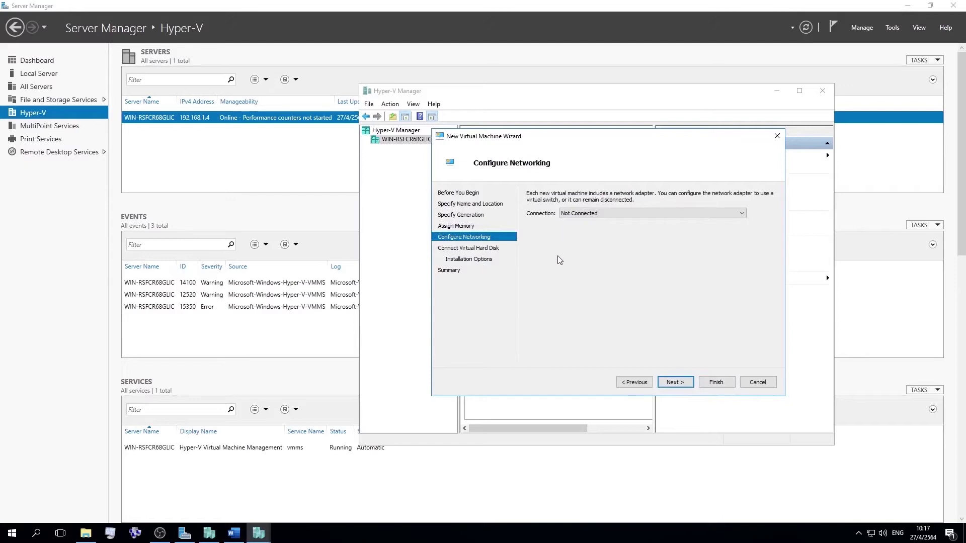
left_click(614, 216)
left_click(630, 209)
left_click(625, 214)
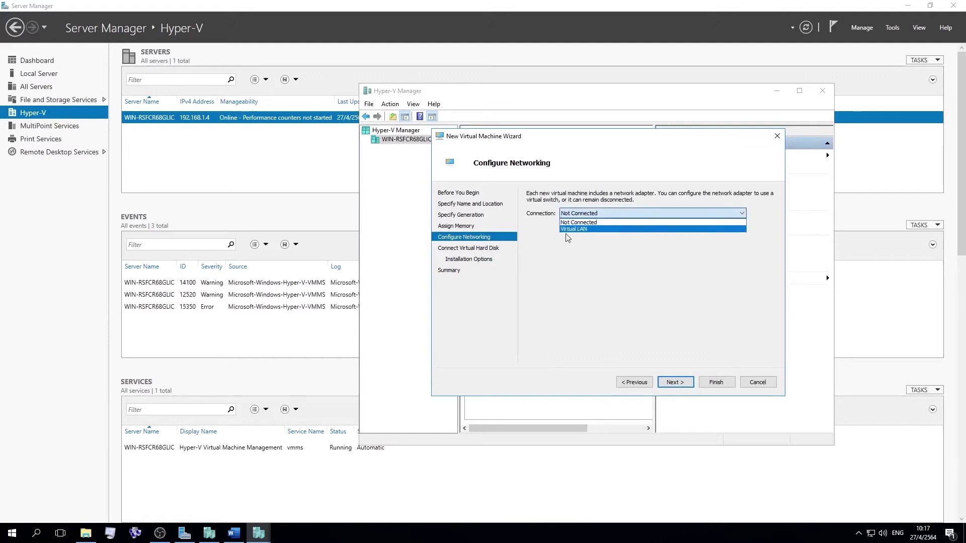
left_click(579, 229)
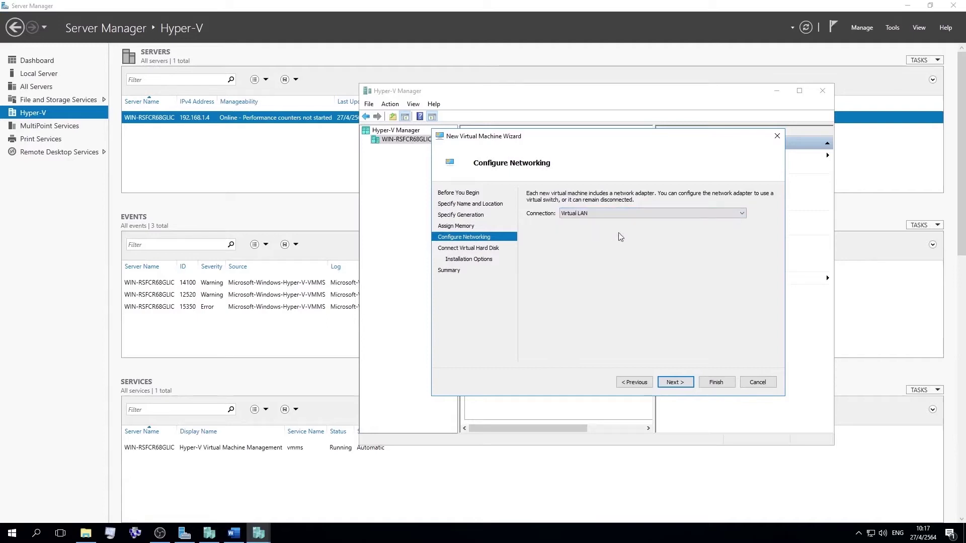
left_click(674, 381)
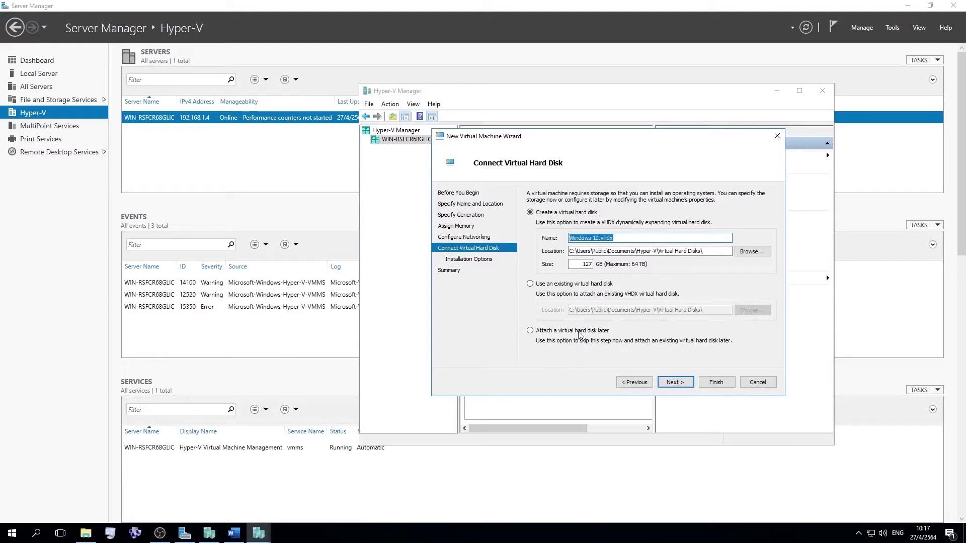
- Choose to attach a virtual hard disk later and finish creating the Windows 10 machine
left_click(604, 333)
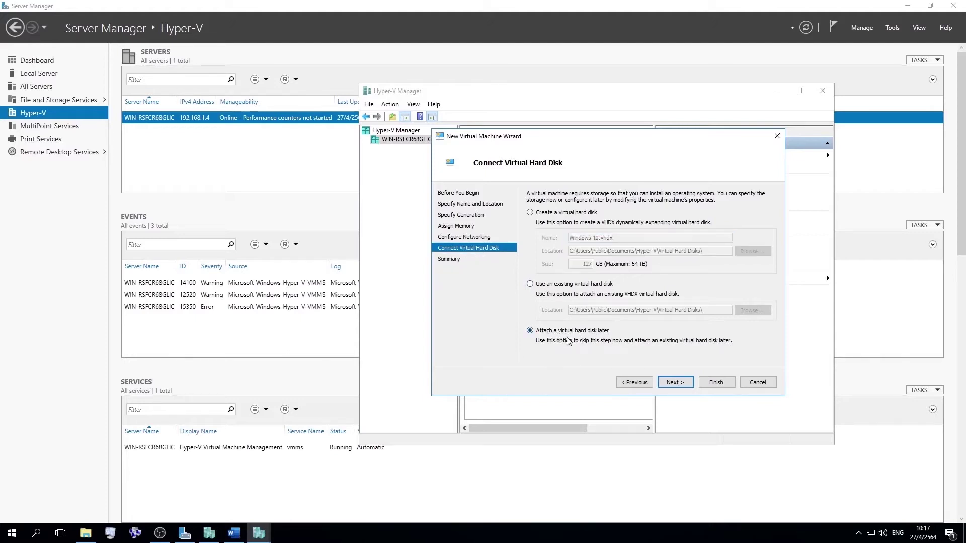
left_click(676, 381)
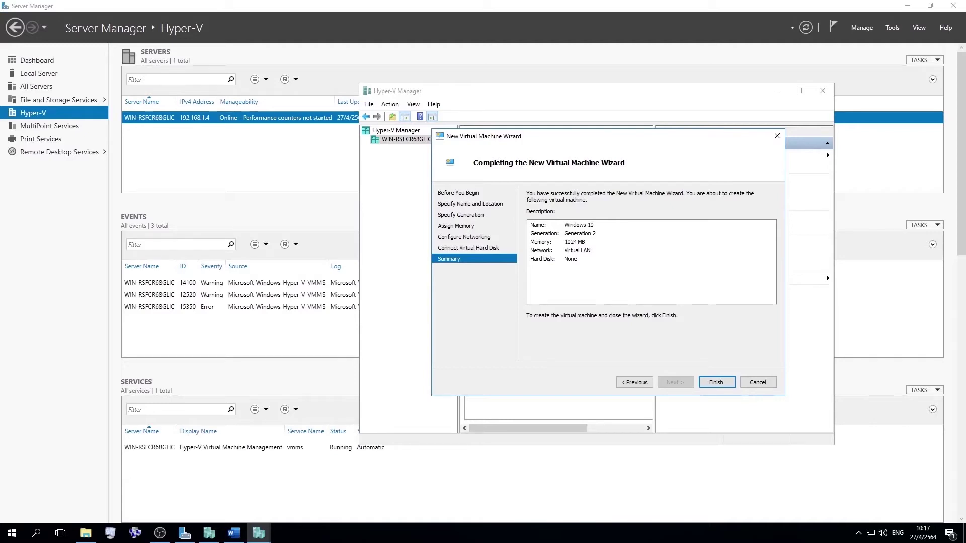
left_click(716, 381)
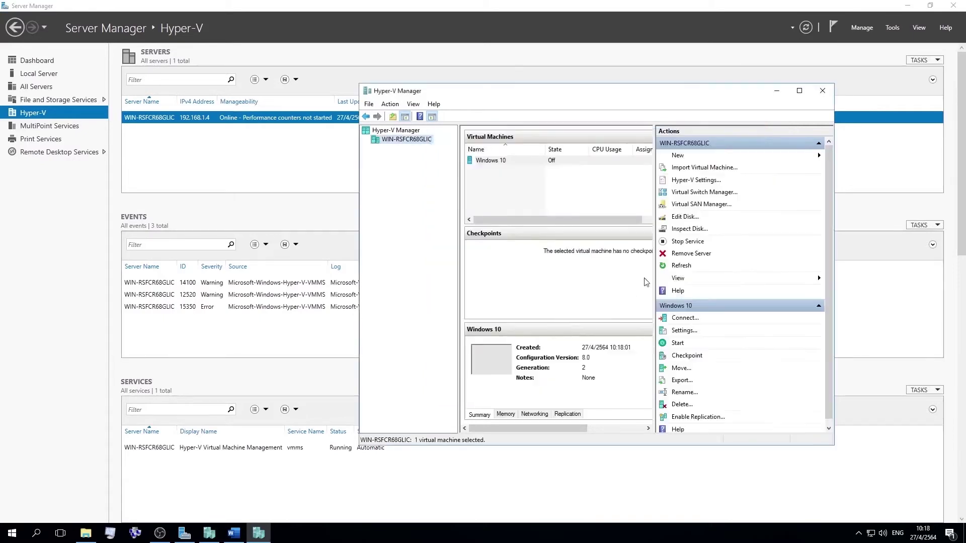
left_click(491, 175)
- Restore the Hyper-V Manager window and open Settings for the Windows 10 virtual machine
left_click(799, 91)
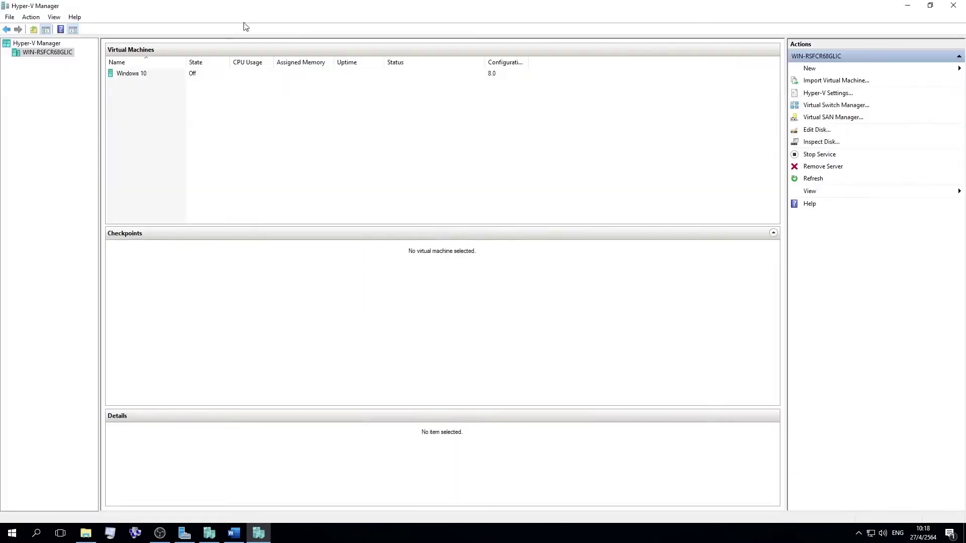
left_click(929, 5)
left_click(495, 161)
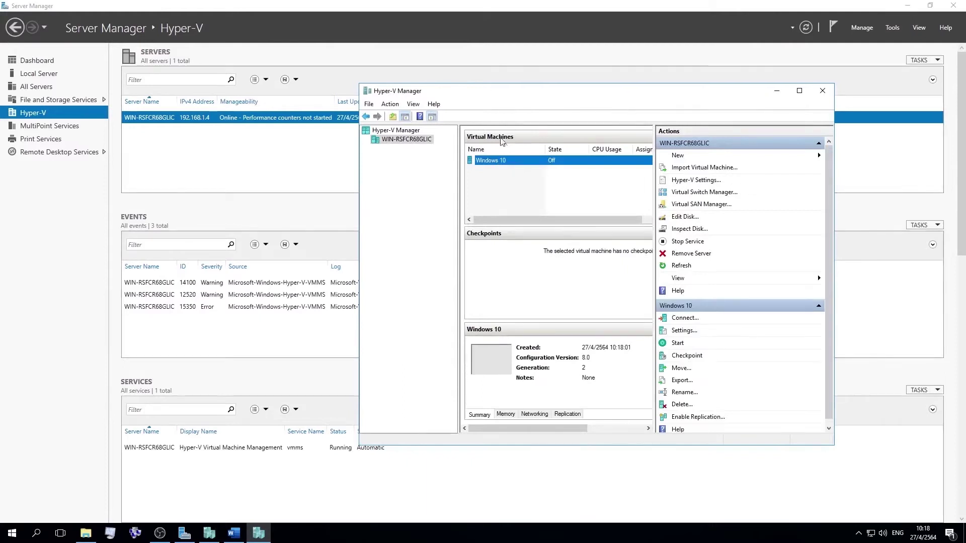
right_click(497, 160)
left_click(533, 180)
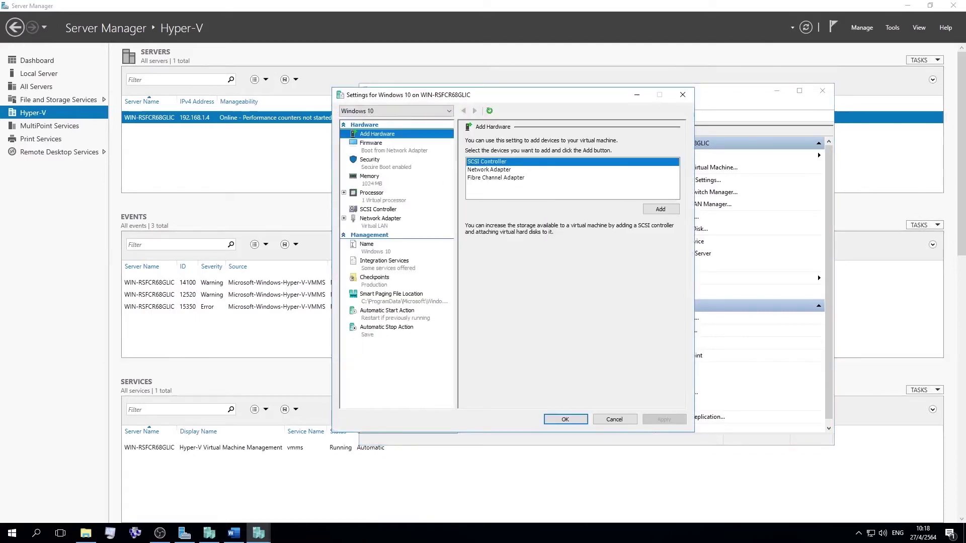
- Check processor settings, add a Hard Drive to the SCSI Controller, and start a new virtual disk
left_click(375, 199)
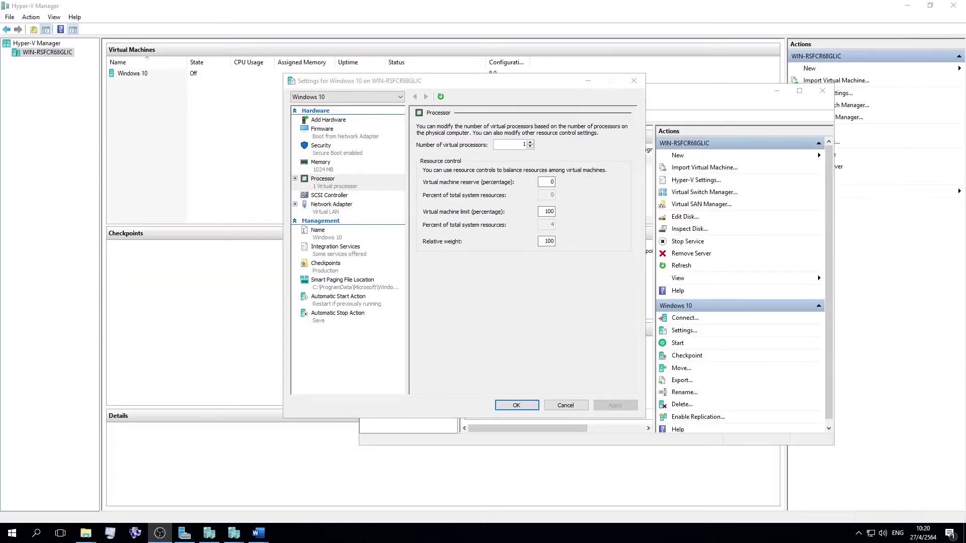
left_click(619, 165)
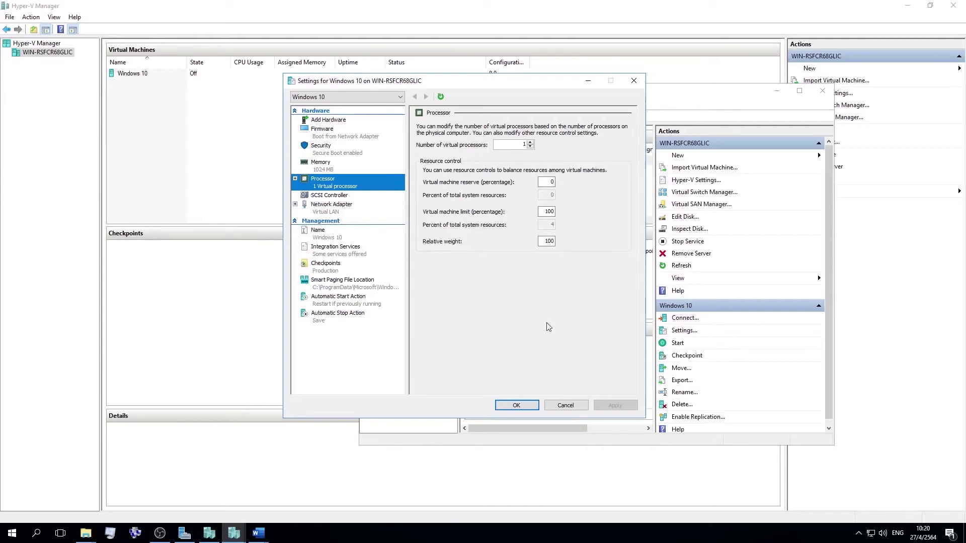
left_click(332, 198)
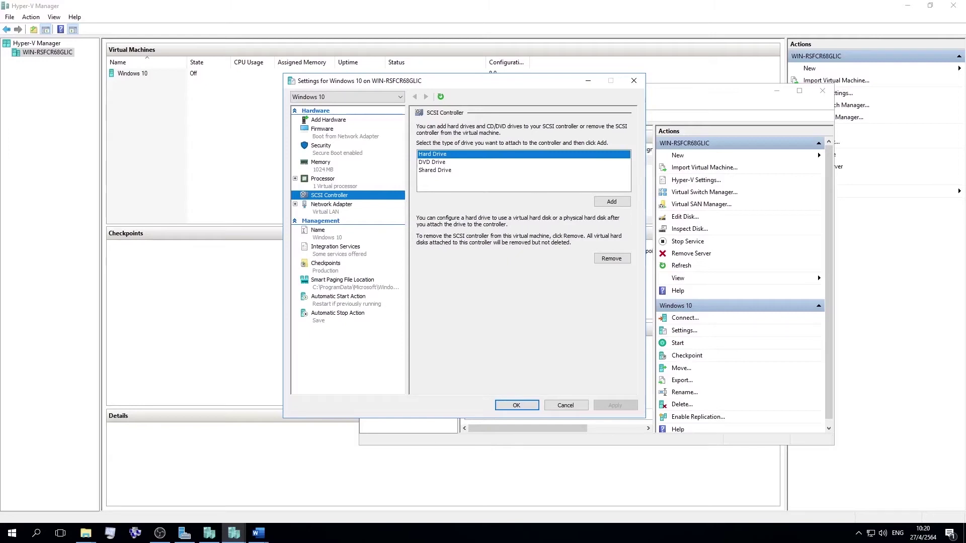
left_click(464, 163)
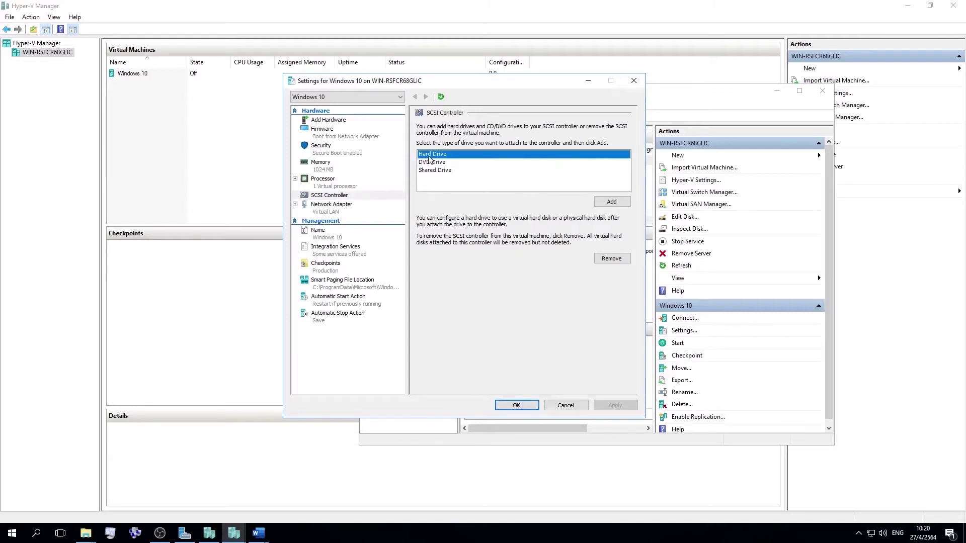
left_click(611, 202)
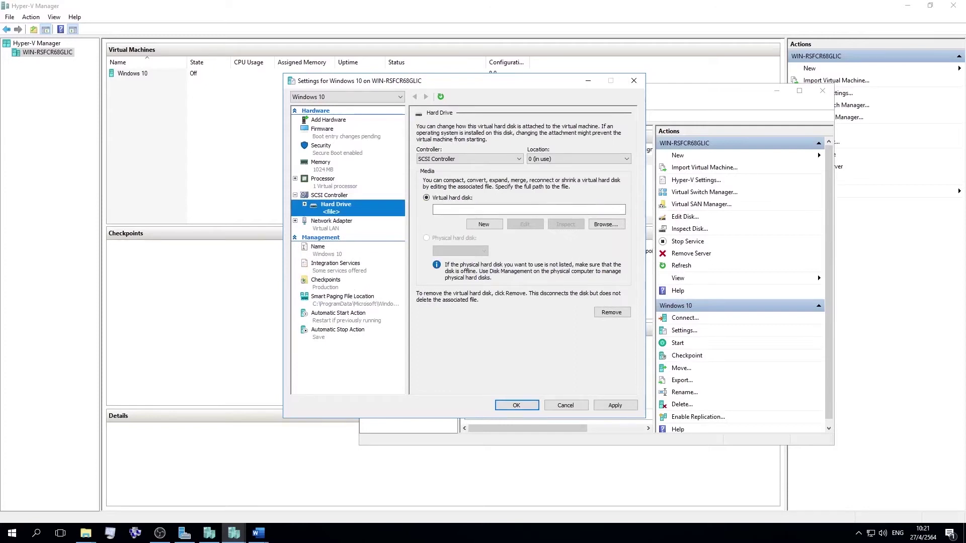
left_click(483, 225)
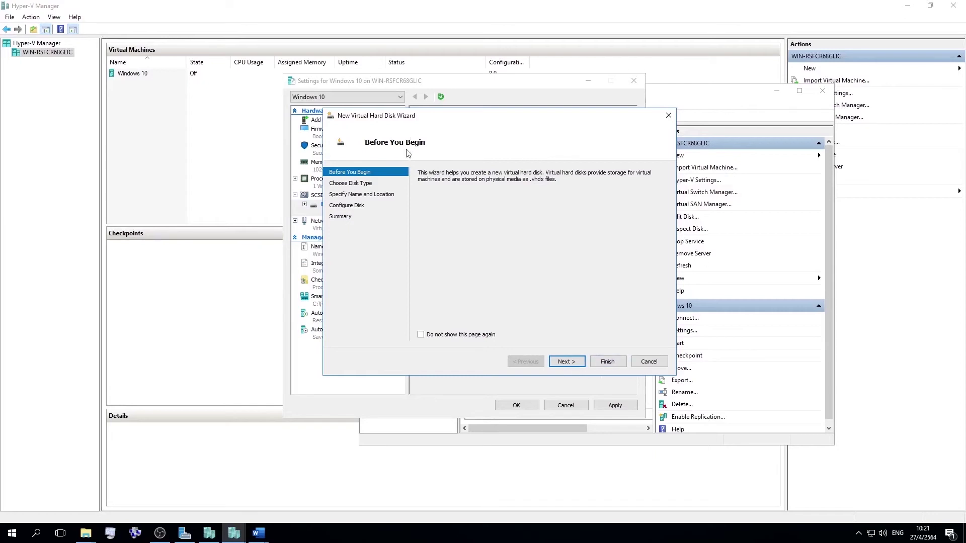
- Specify a fixed-size 30 GB disk with the default name and location
left_click(566, 362)
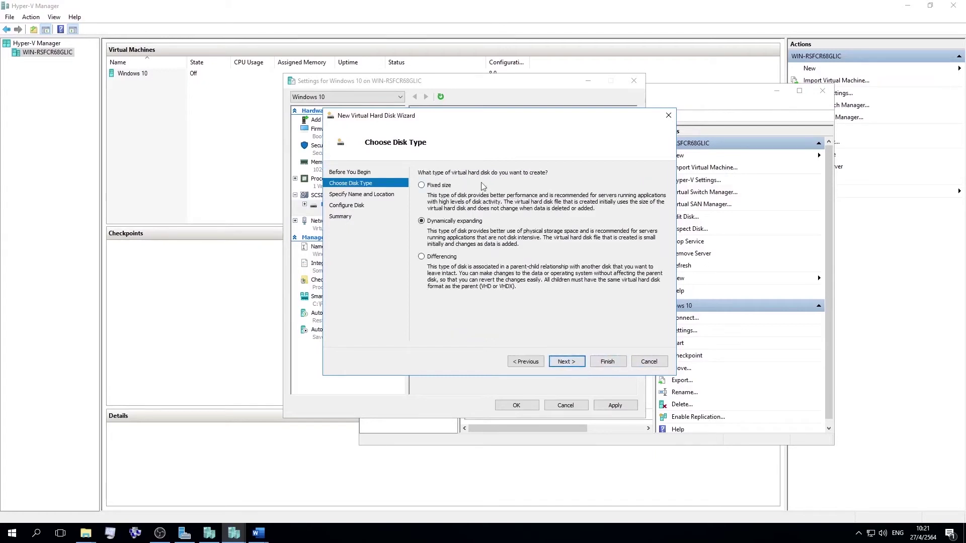
left_click(449, 186)
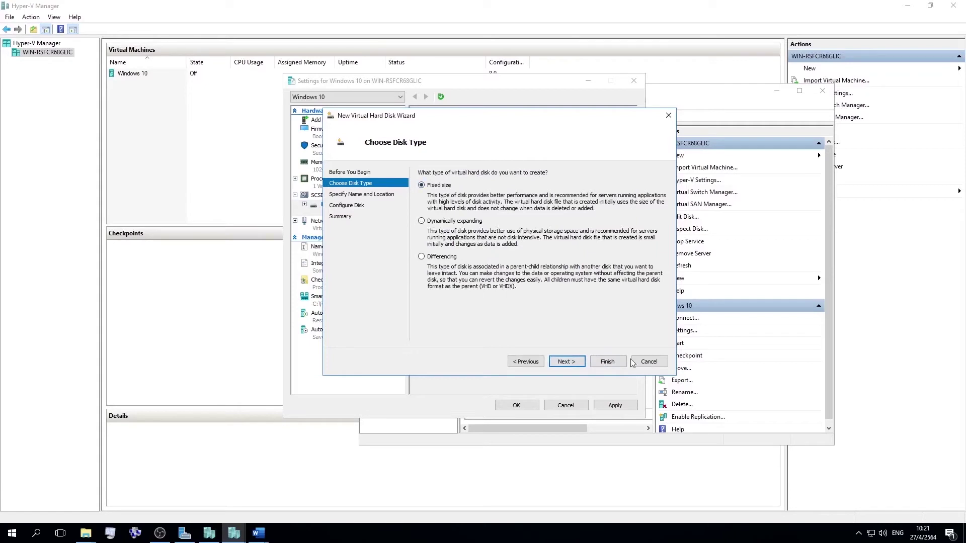
left_click(576, 363)
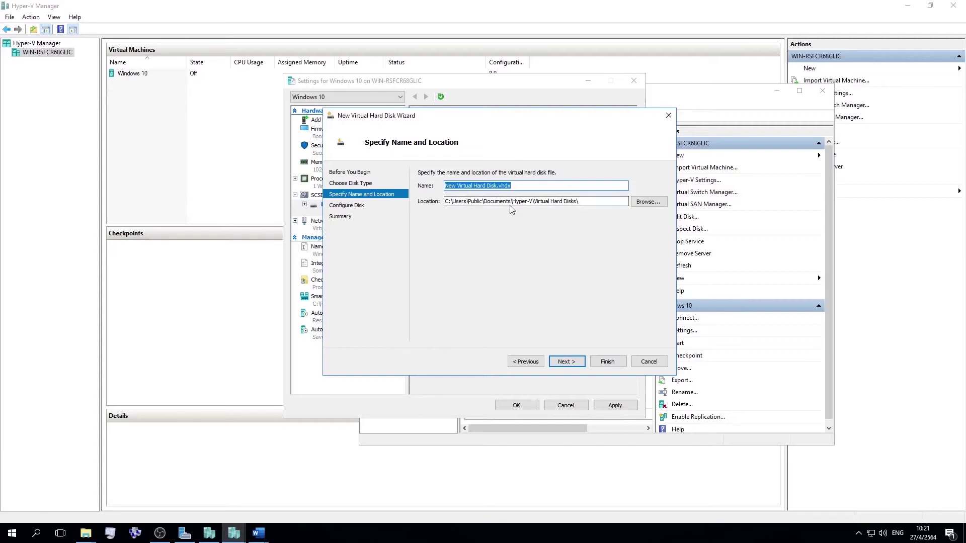
left_click(579, 362)
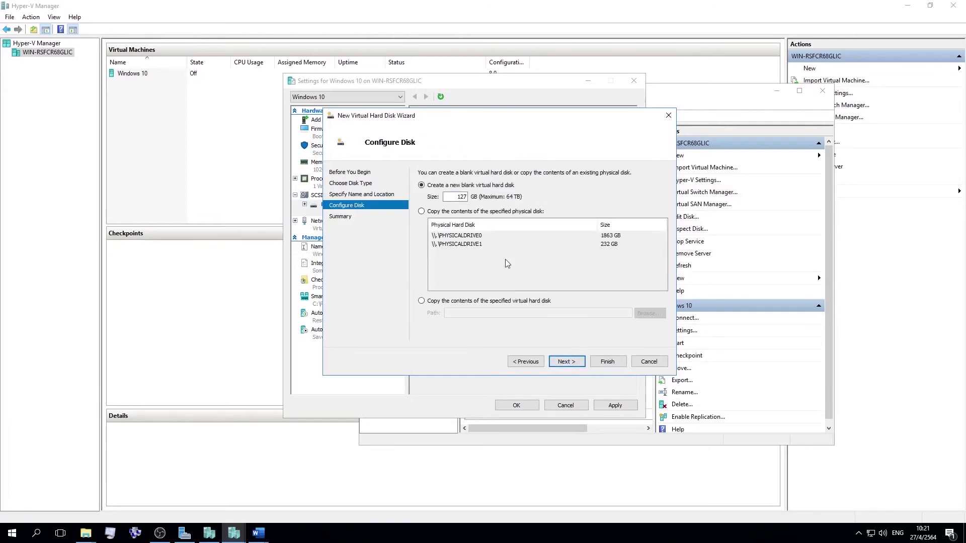
left_click(461, 200)
double_click(460, 197)
type("30")
left_click(572, 358)
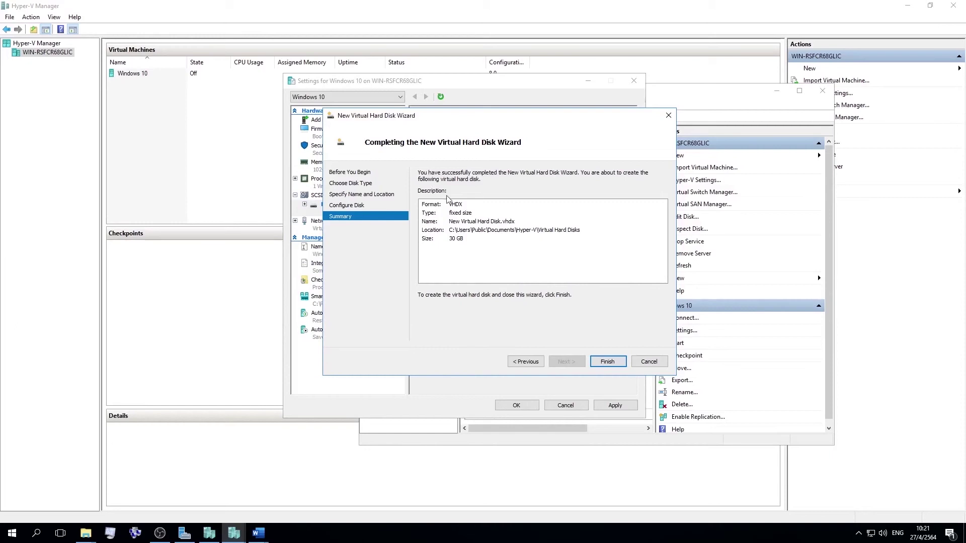
- Review the summary's Format, Name, Size and location rows for New Virtual Hard Disk.vhdx
triple_click(472, 241)
left_click(501, 275)
left_click(463, 239)
left_click(455, 204)
left_click(486, 222)
left_click(471, 204)
left_click(477, 230)
left_click(478, 212)
left_click(481, 204)
left_click(482, 230)
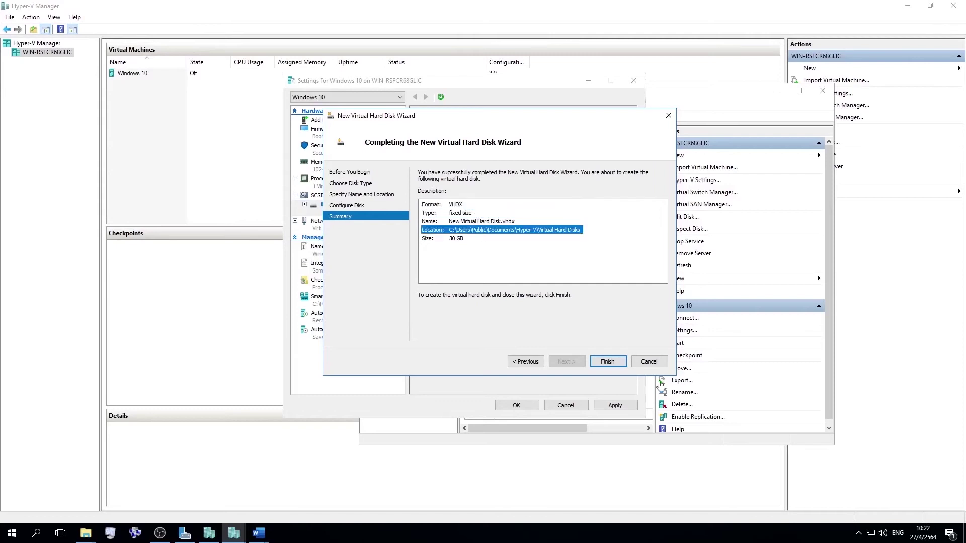
- Finish the wizard so the fixed-size 30 GB New Virtual Hard Disk.vhdx is built
left_click(615, 362)
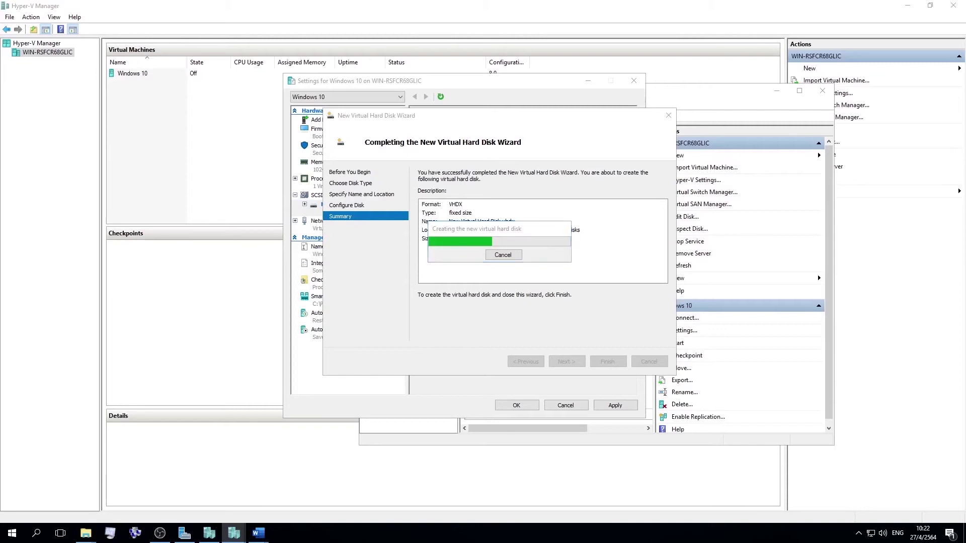
key("alt+Tab")
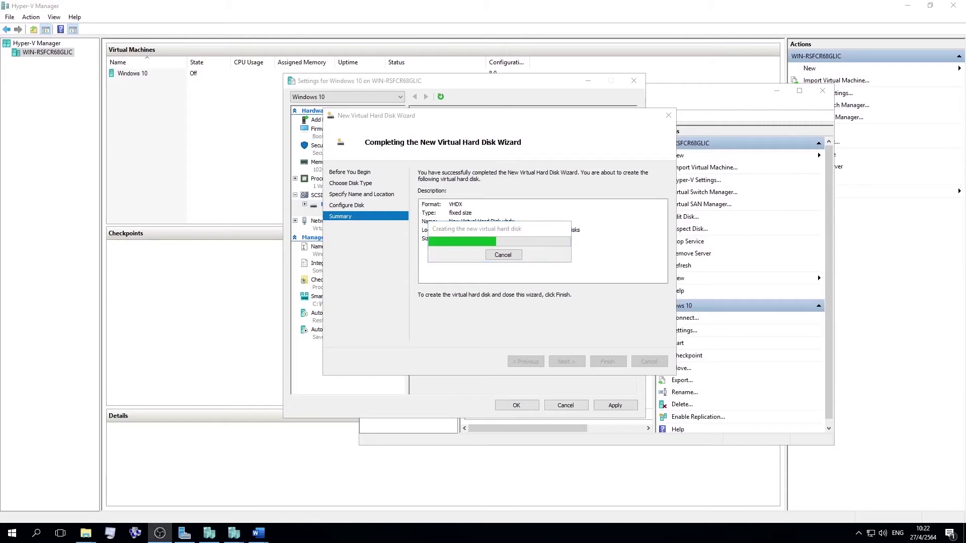
key("alt+Tab")
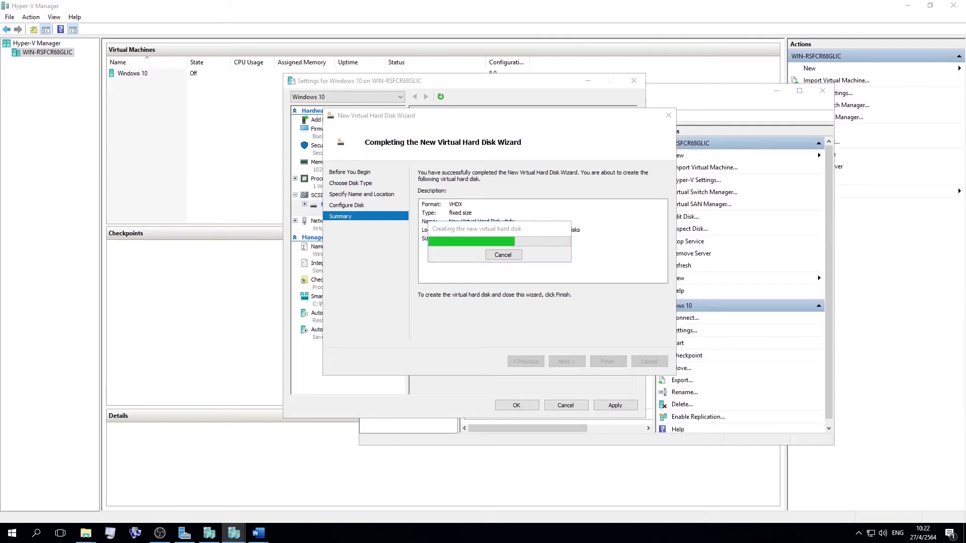
key("alt+Tab")
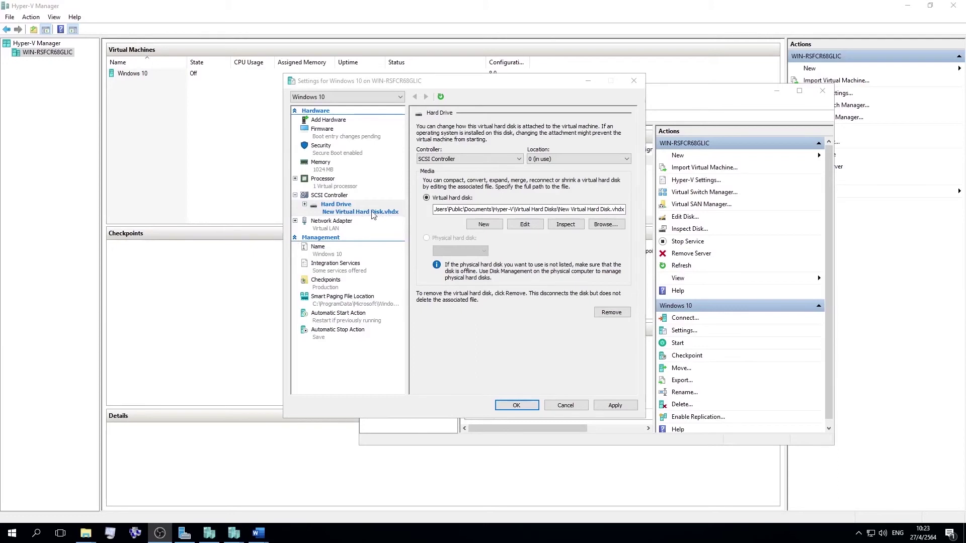
- Add a DVD drive to the Windows 10 VM's SCSI controller
left_click(333, 196)
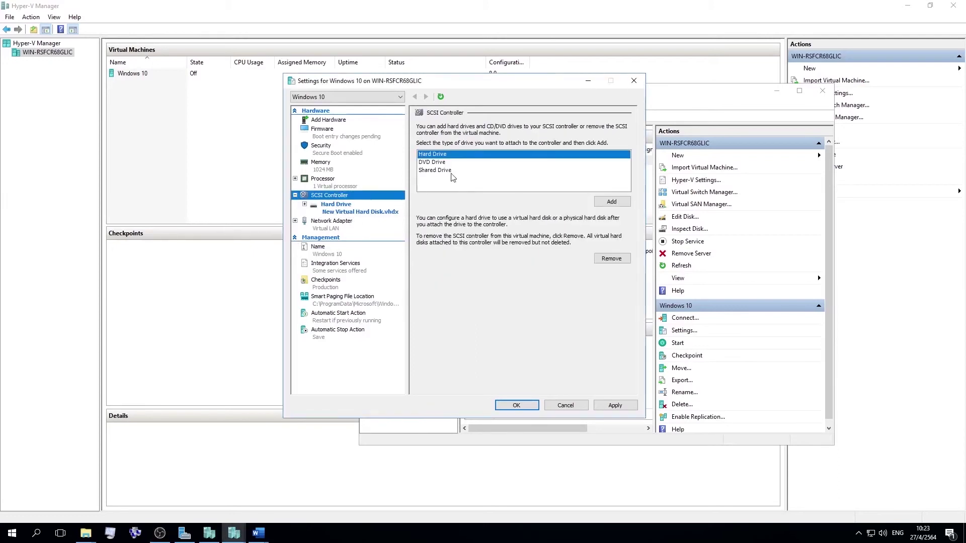
left_click(439, 163)
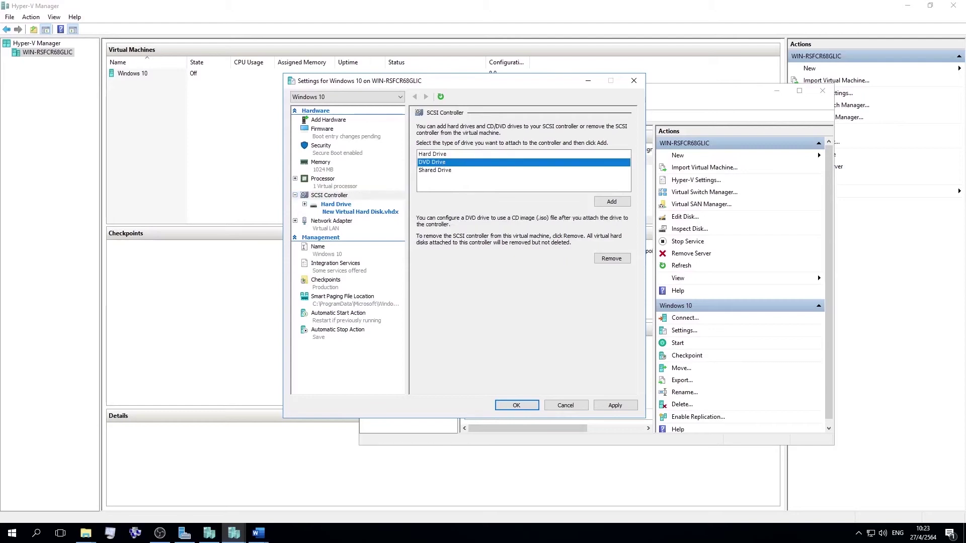
key("alt+Tab")
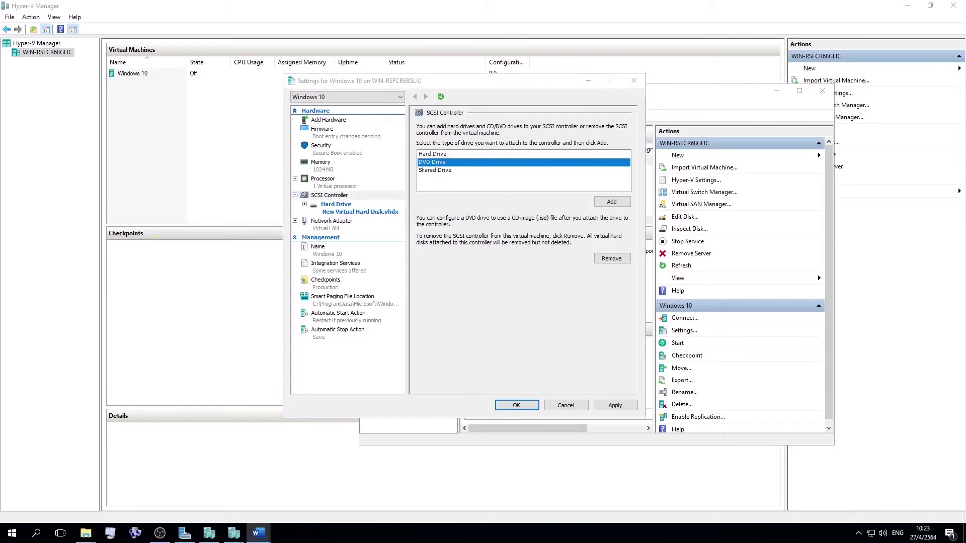
left_click(611, 201)
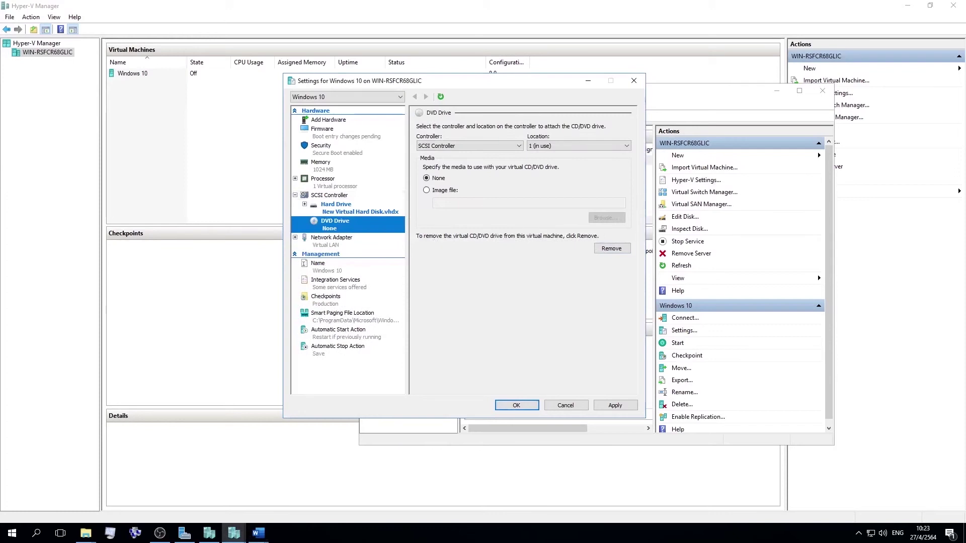
- Load W10X64.1909.EN-US.ISO from the Desktop into the DVD drive and apply the change
left_click(436, 190)
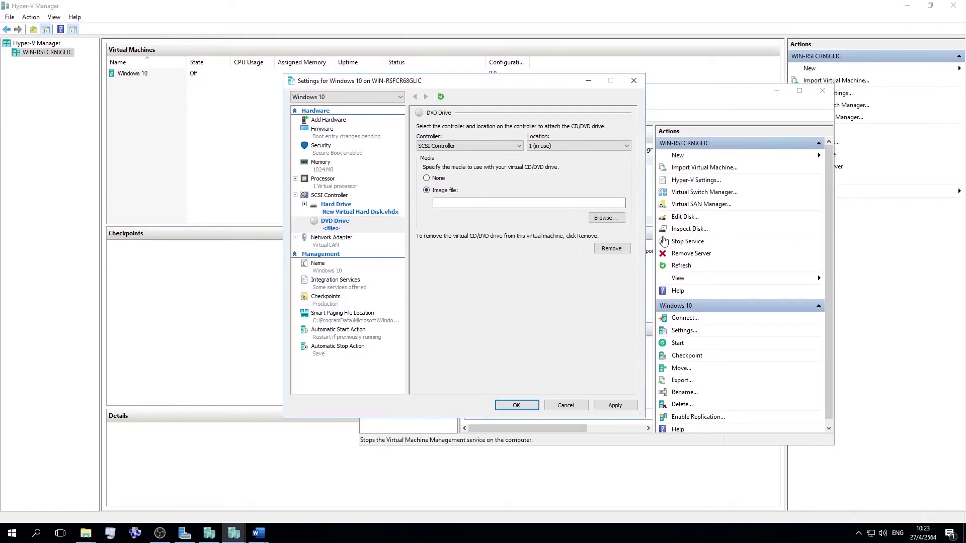
left_click(613, 217)
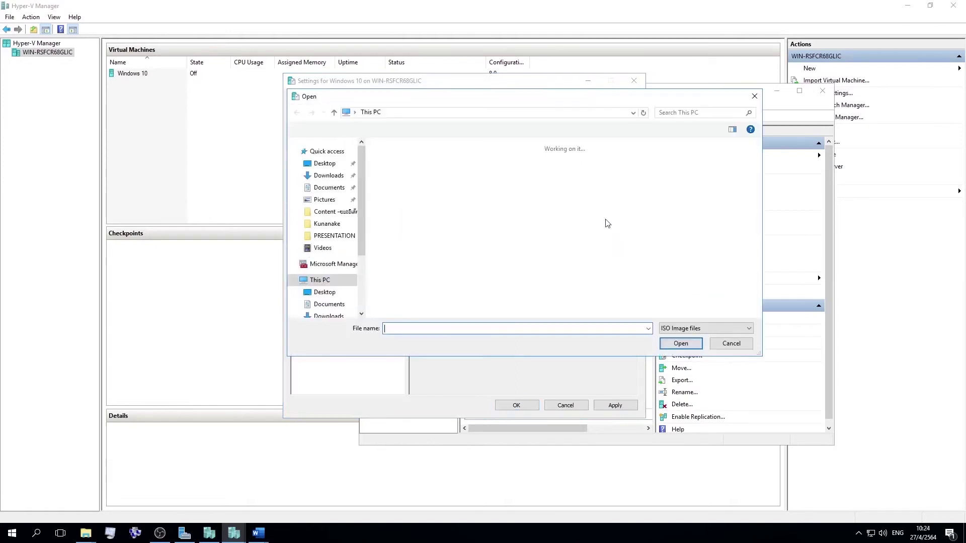
left_click(328, 168)
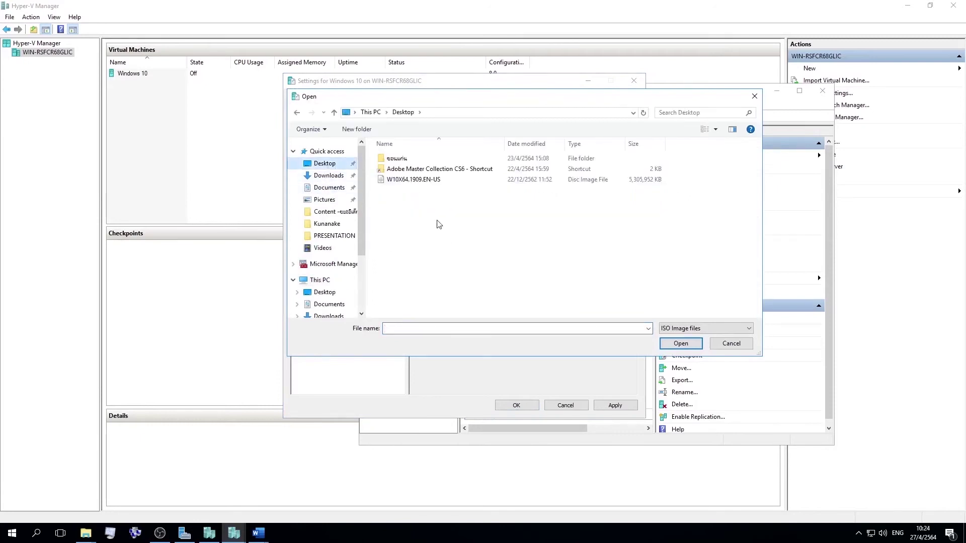
left_click(407, 181)
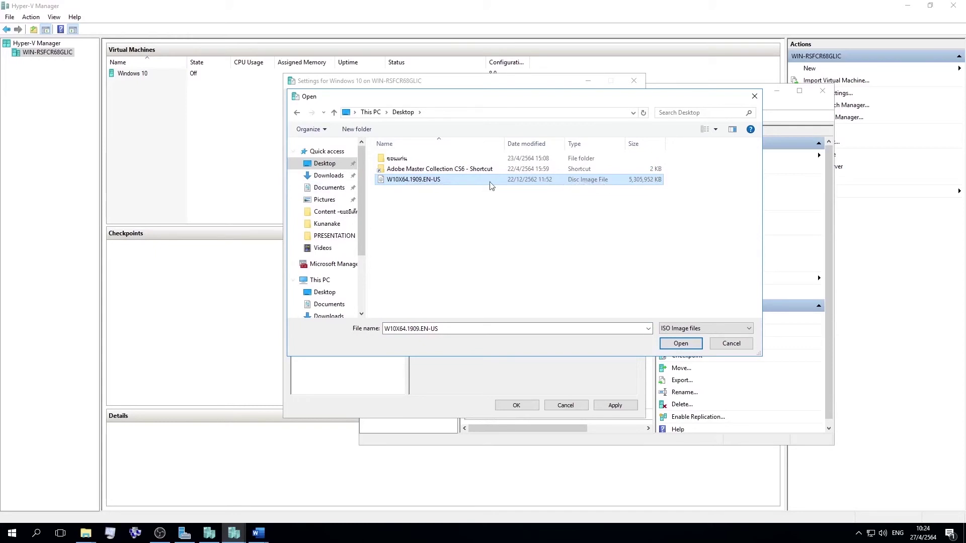
left_click(680, 343)
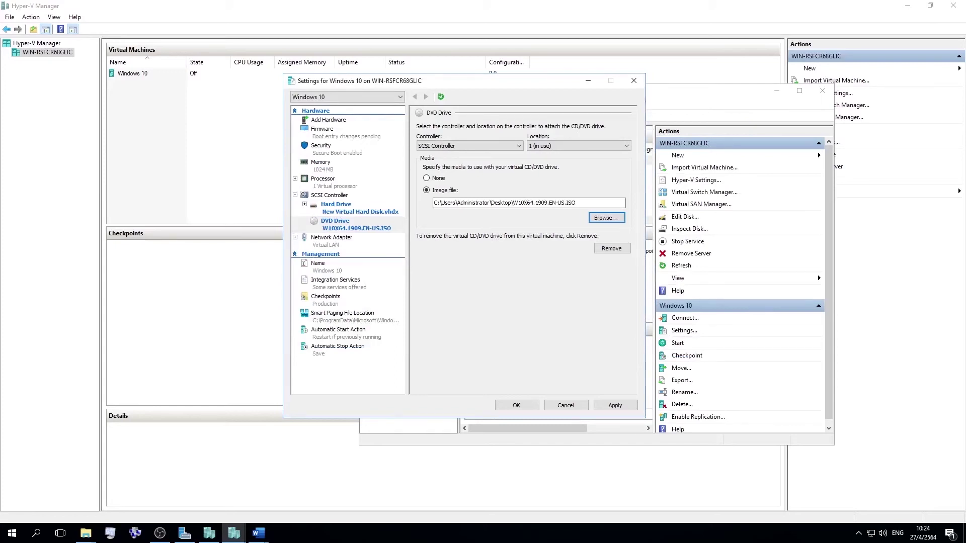
left_click(614, 406)
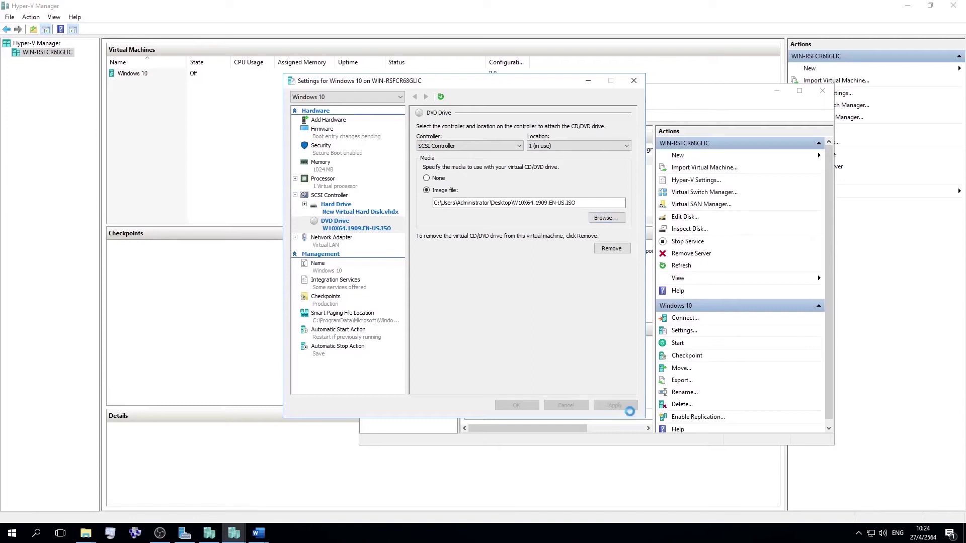
- Close the VM settings and start the Windows 10 virtual machine
left_click(534, 410)
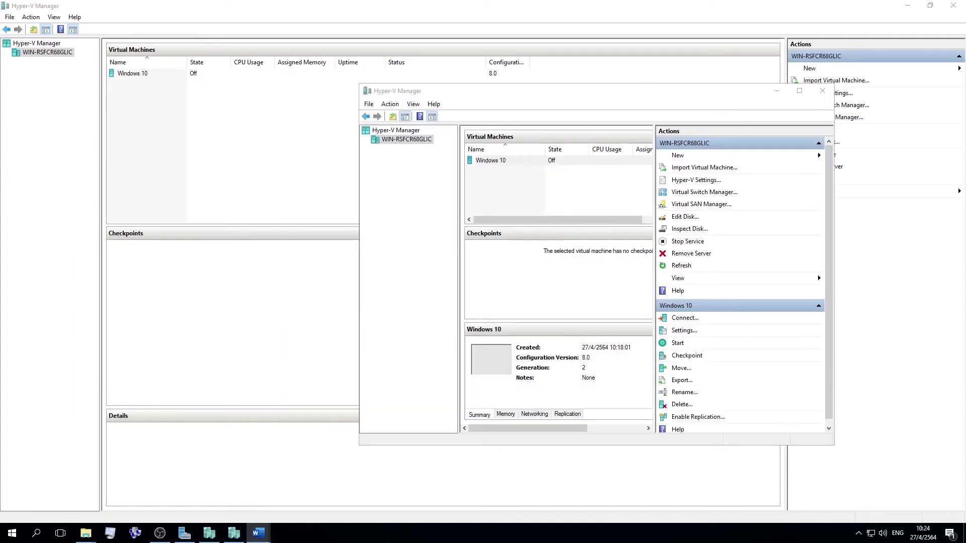
left_click(490, 163)
right_click(490, 163)
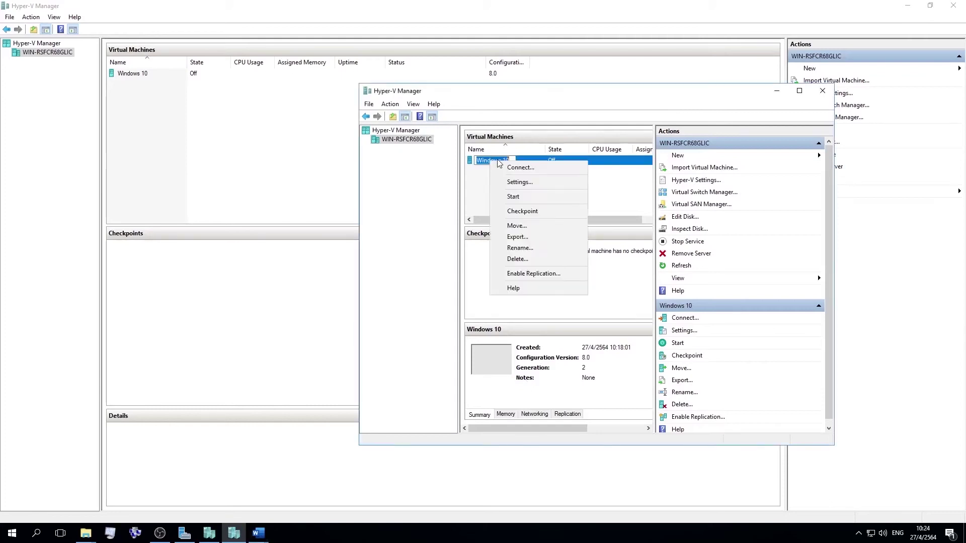
left_click(456, 175)
left_click(493, 172)
right_click(488, 160)
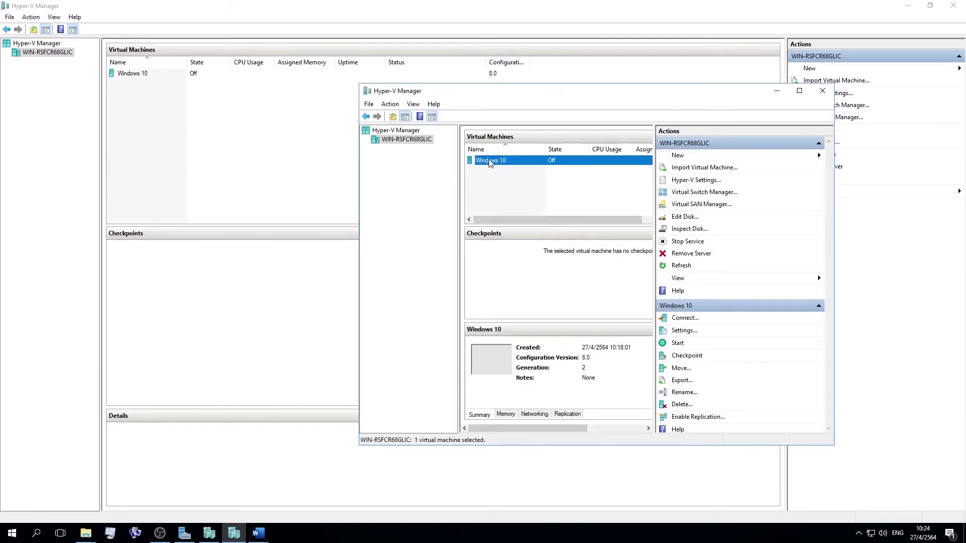
left_click(508, 197)
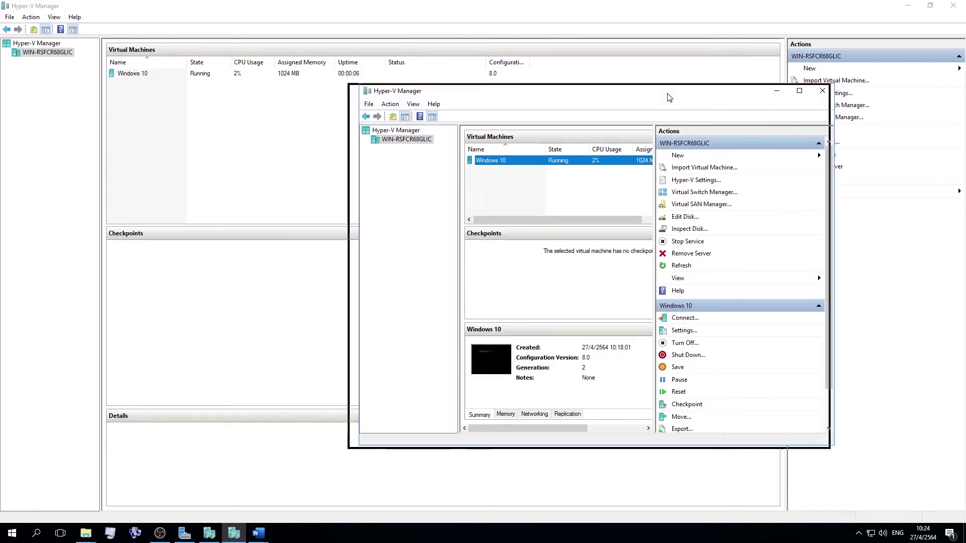
left_click_drag(669, 96, 552, 97)
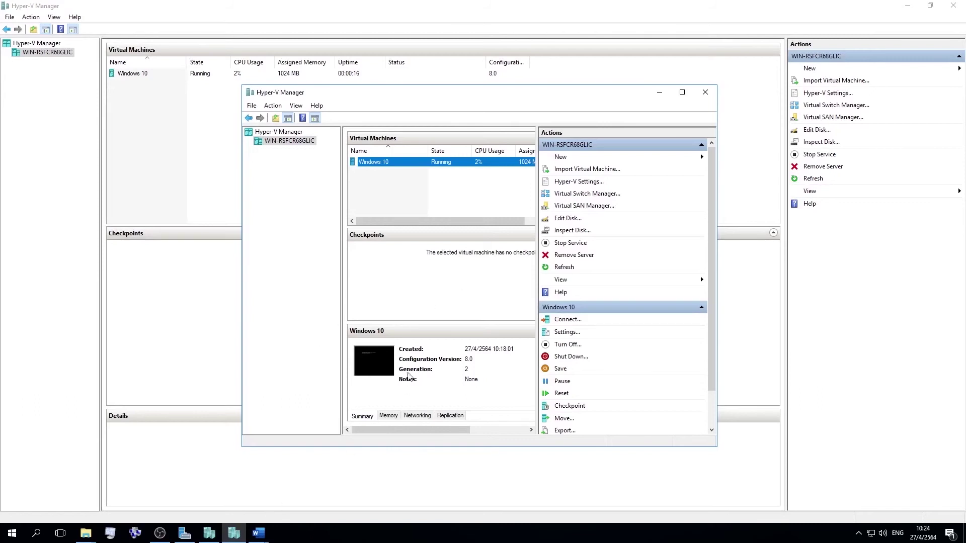
- Connect to the running Windows 10 VM's screen
right_click(415, 161)
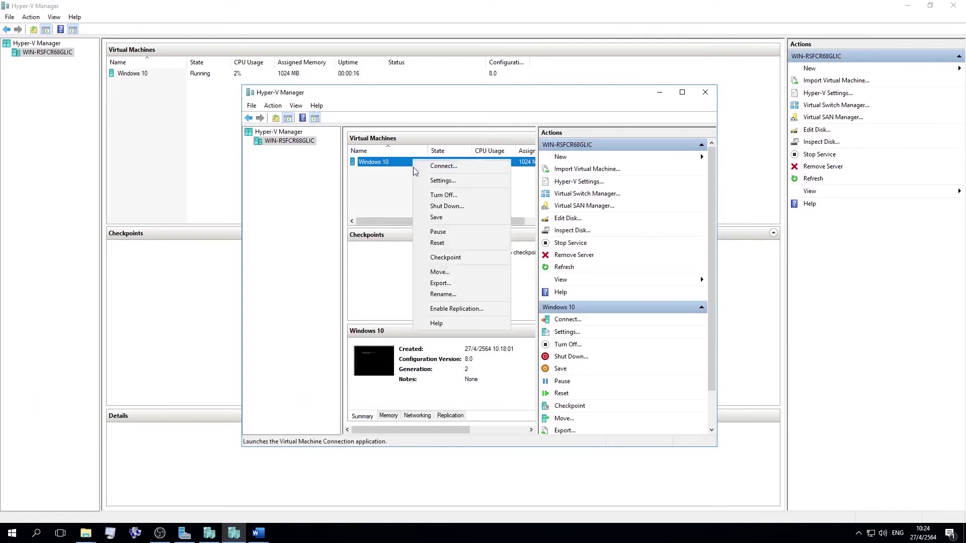
left_click(441, 170)
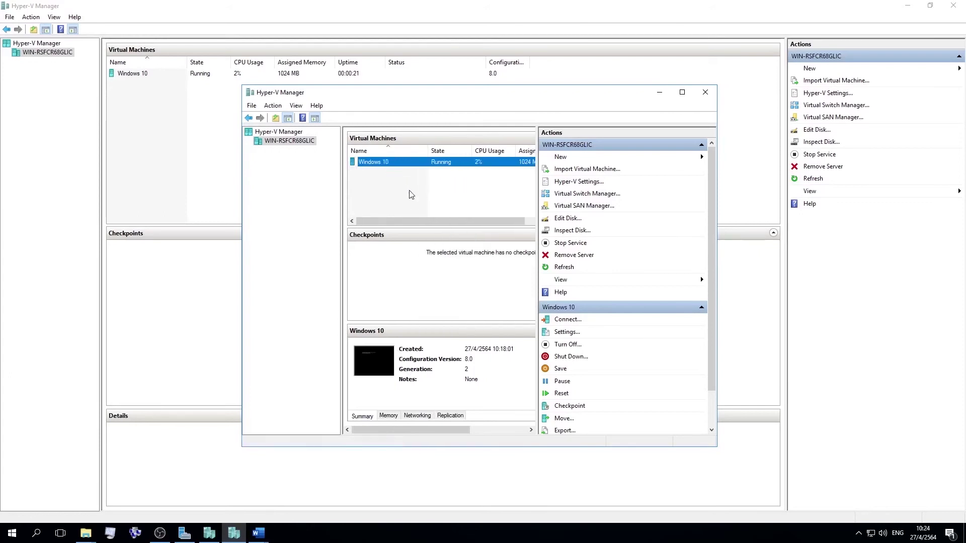
left_click_drag(442, 183, 467, 186)
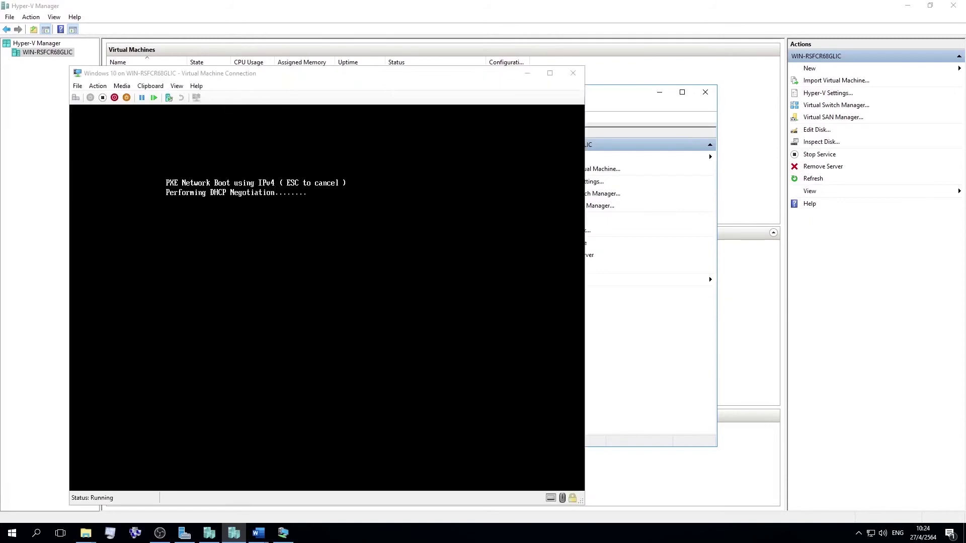
- Close the VM connection window and reconnect to the Windows 10 VM
left_click(573, 73)
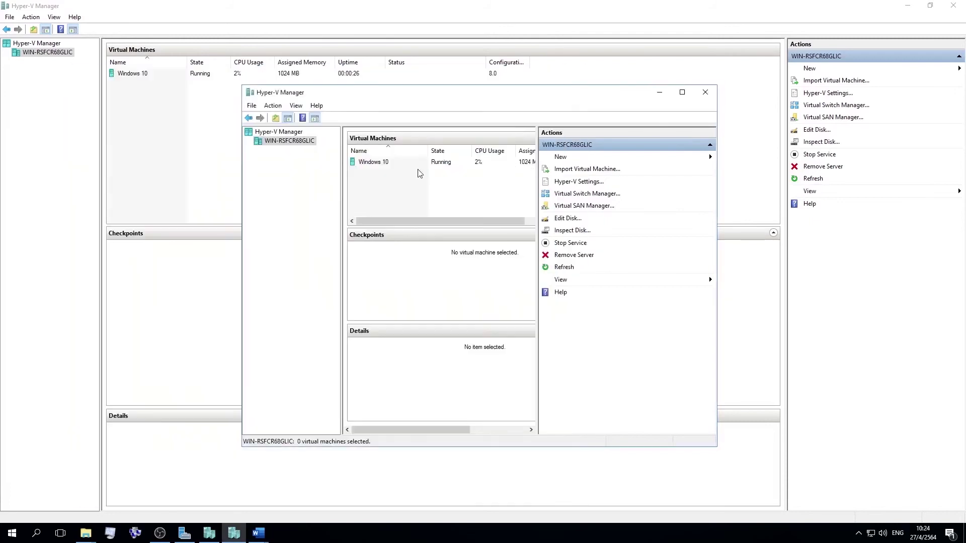
left_click(435, 163)
right_click(397, 164)
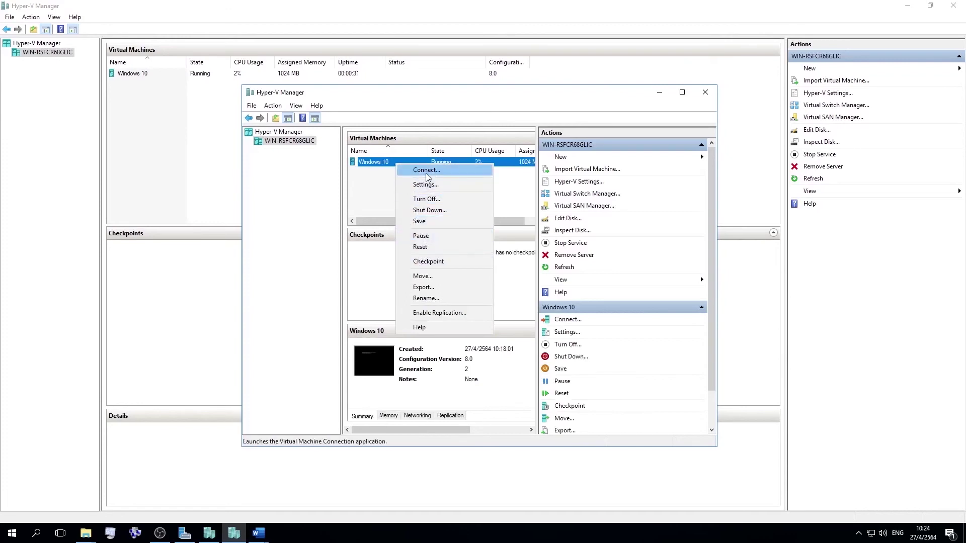
left_click(371, 186)
right_click(404, 164)
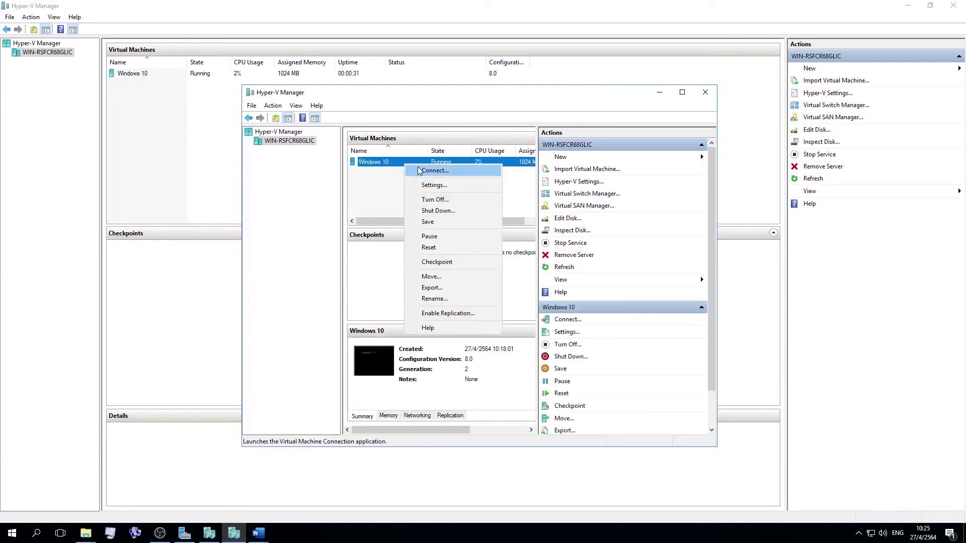
left_click(426, 170)
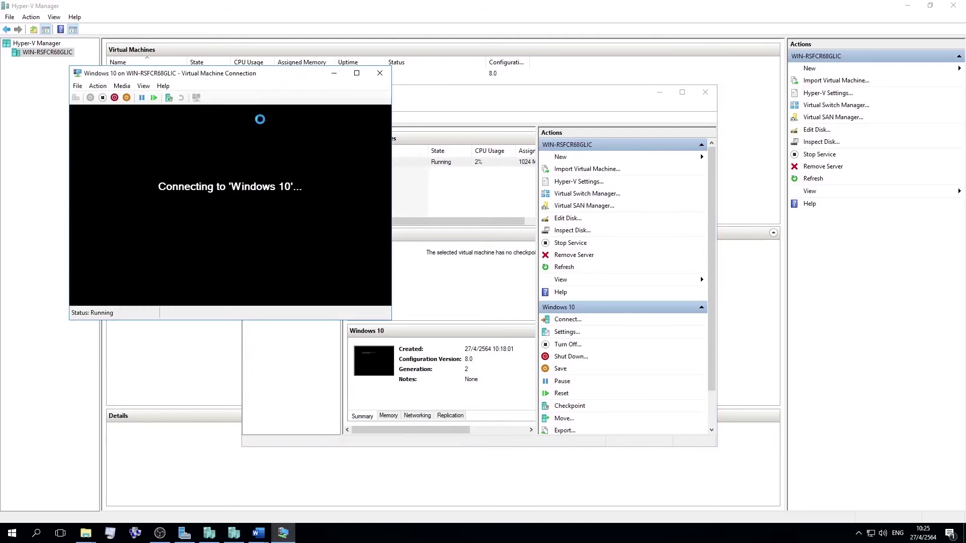
left_click_drag(258, 74, 374, 59)
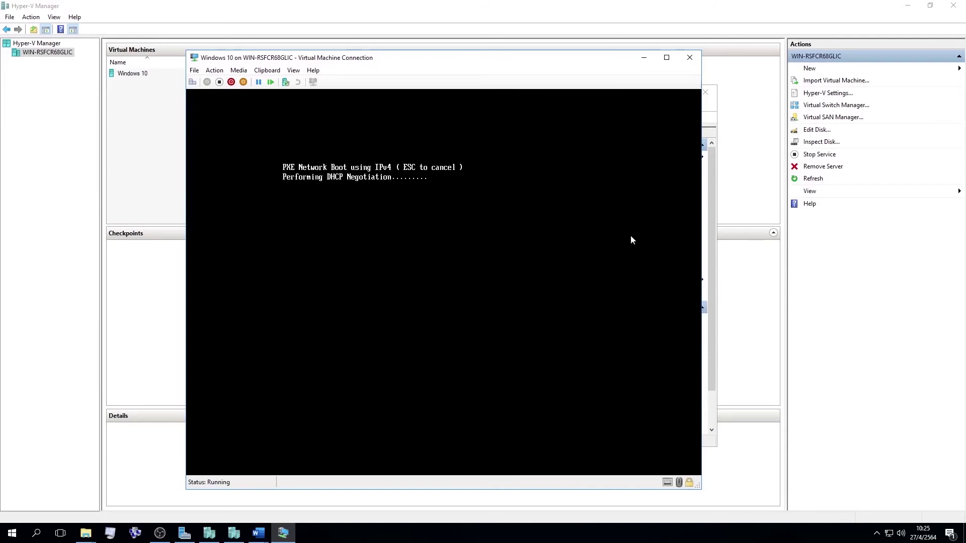
- Reset the VM and boot it from the Windows 10 installation DVD
left_click(271, 82)
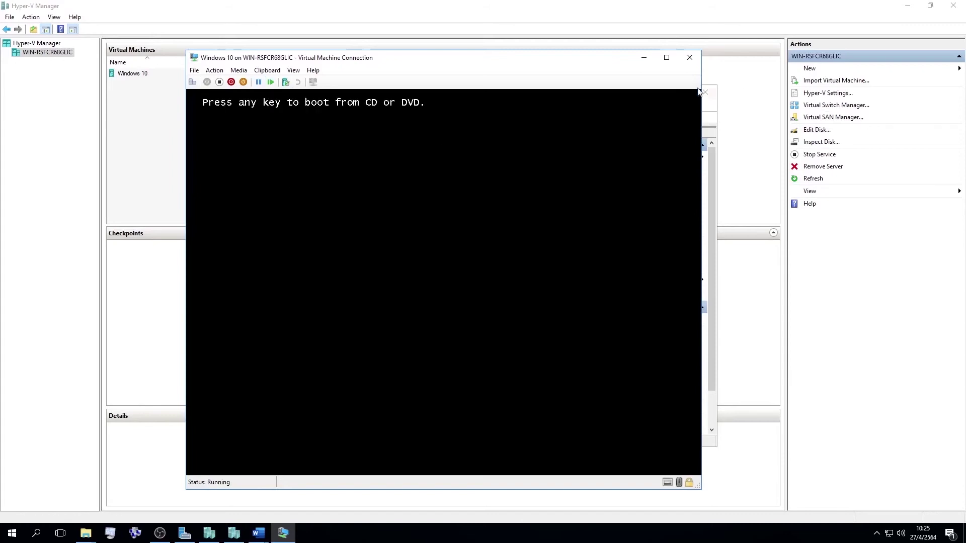
key("Return")
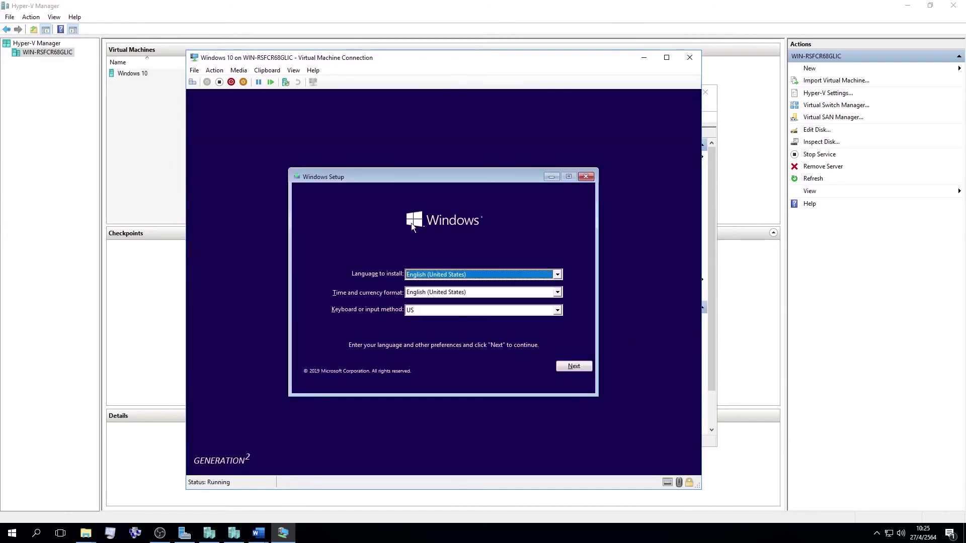
left_click_drag(469, 63, 481, 60)
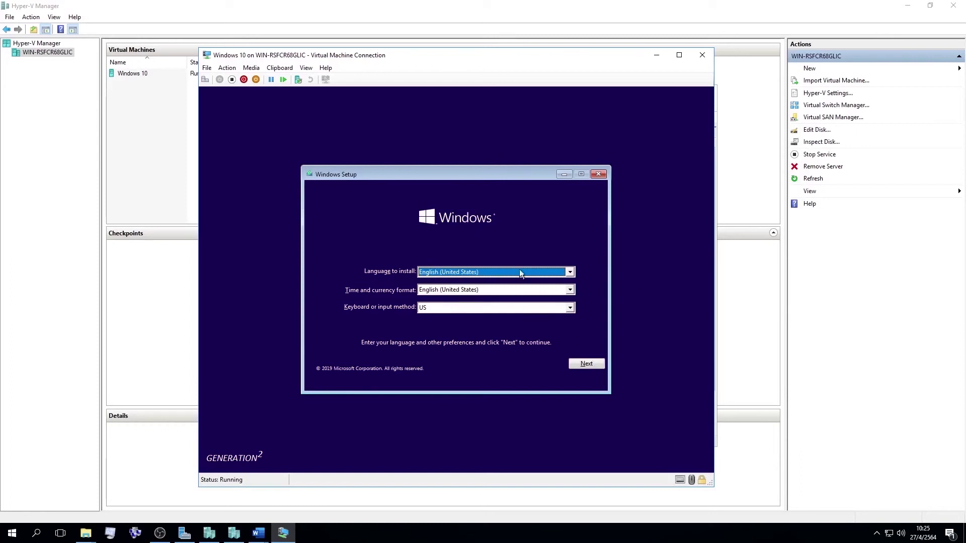
key("alt+Tab")
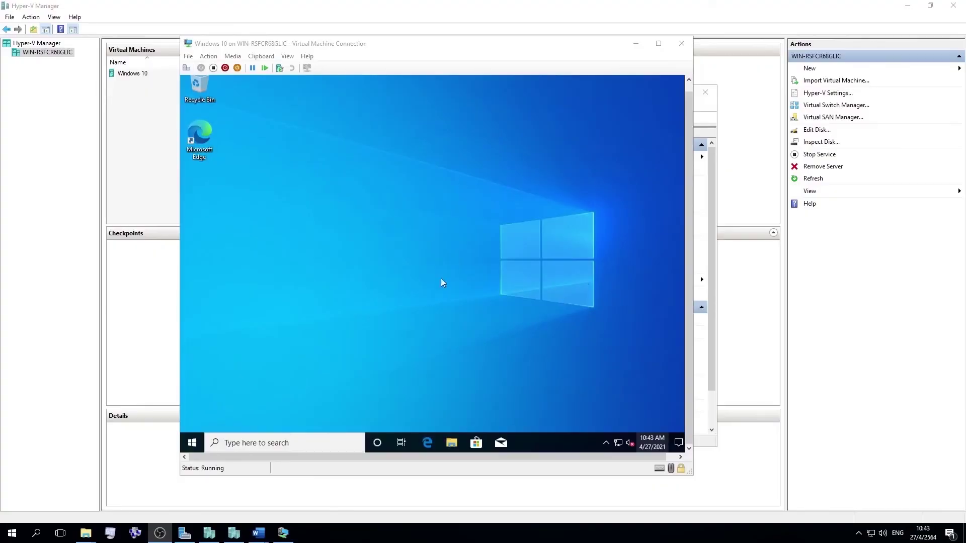
- Reconnect to the Windows 10 VM with default display settings and sign in with the Administrator password
left_click_drag(355, 45, 467, 48)
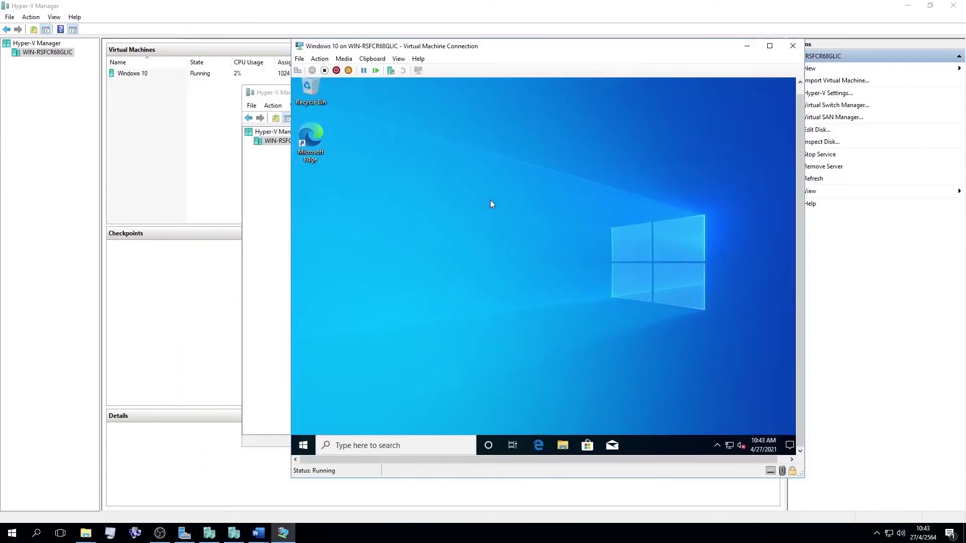
left_click(319, 125)
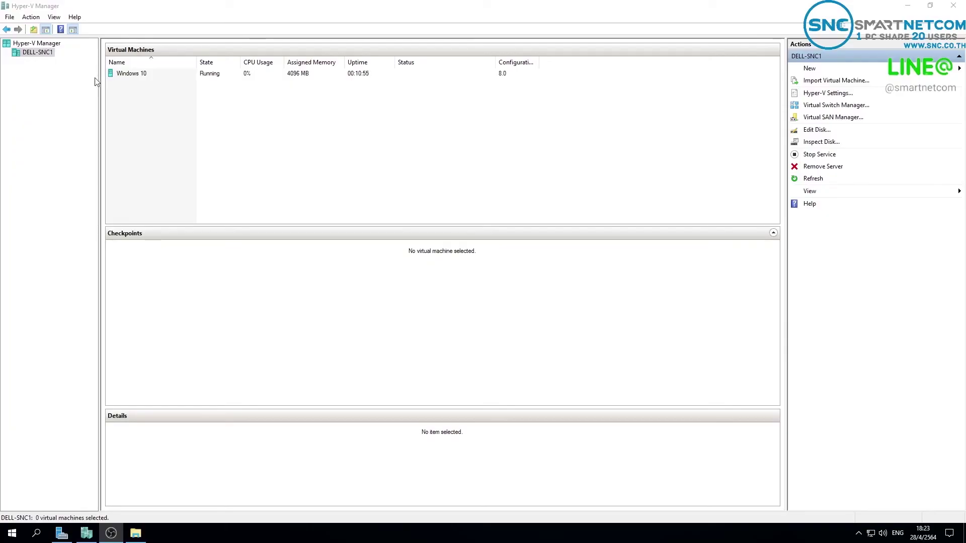
right_click(133, 74)
left_click(164, 81)
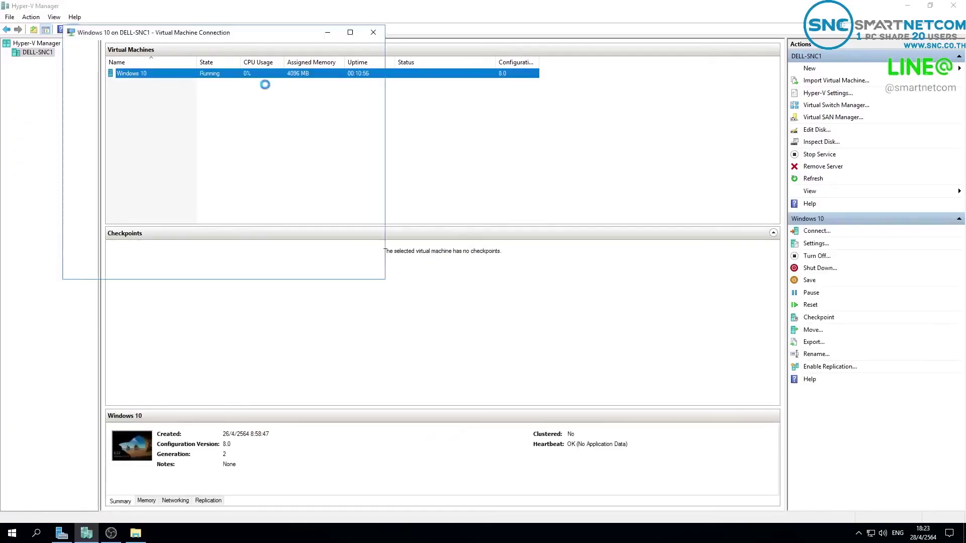
left_click(259, 197)
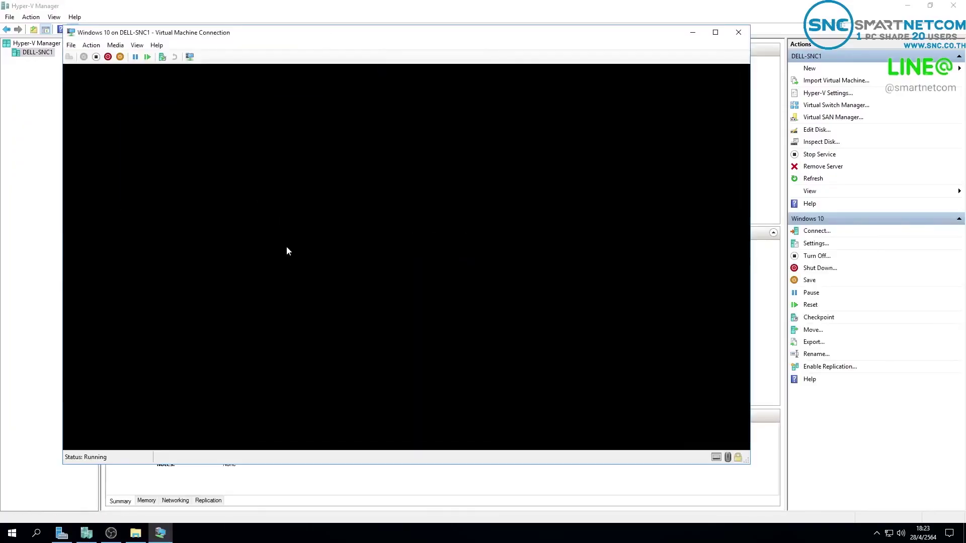
type("P")
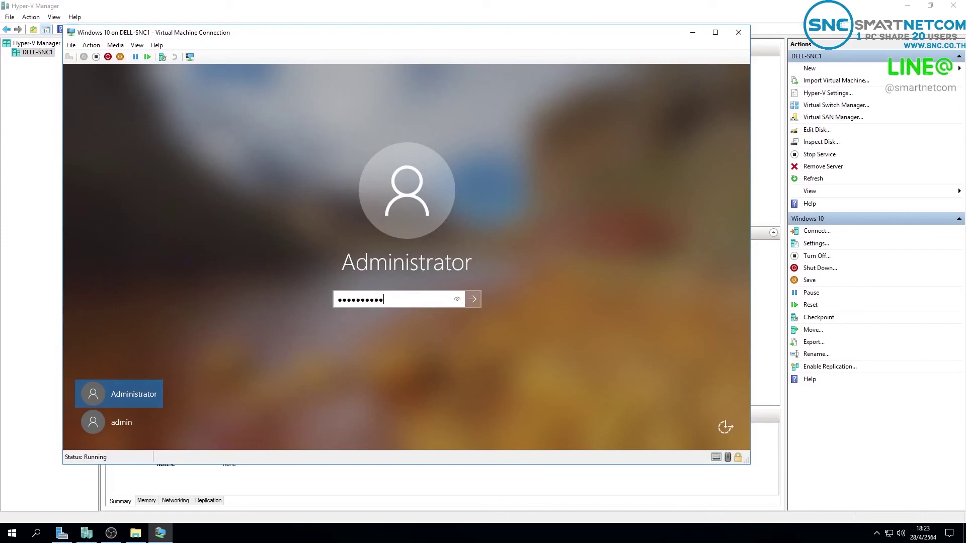
key("Return")
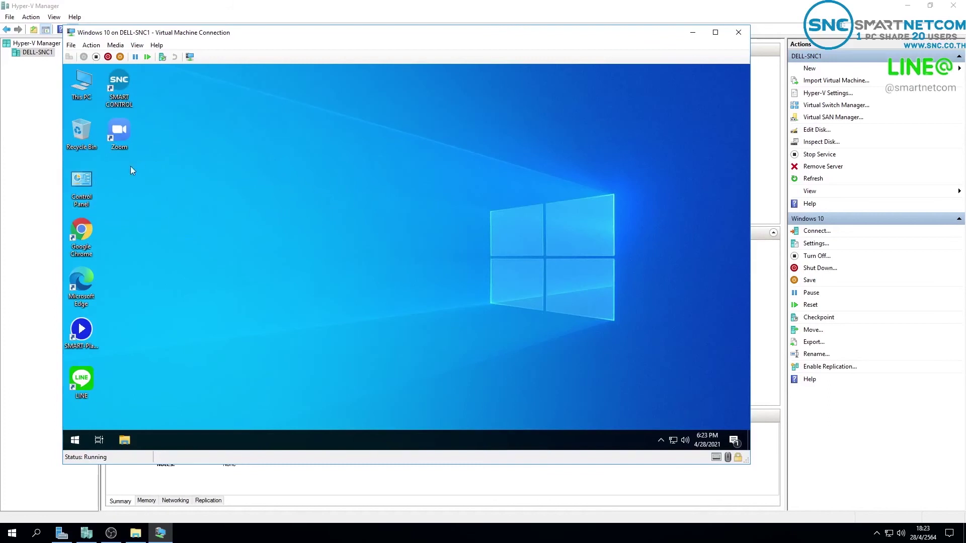
- Open the VM's network adapter list through Control Panel's Network and Sharing Center
right_click(88, 185)
left_click(108, 190)
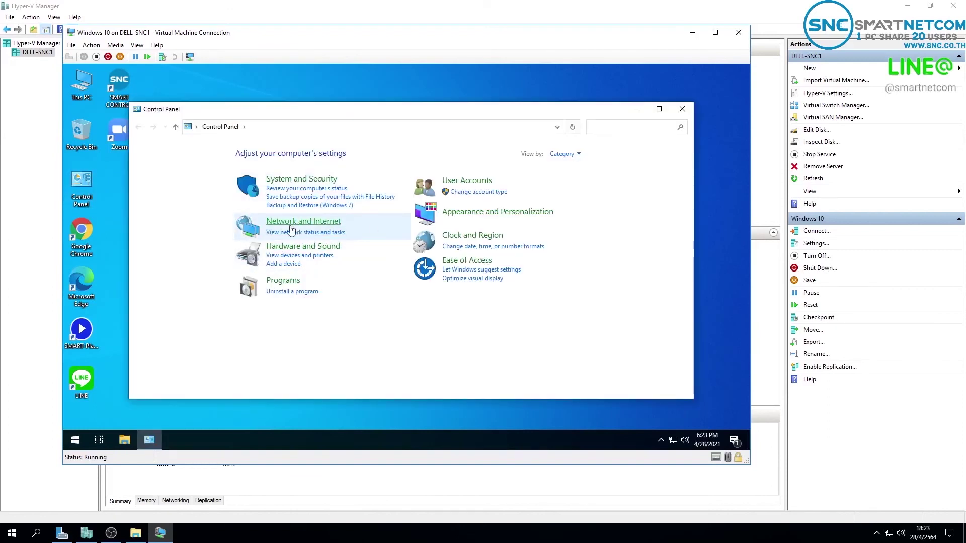
left_click(322, 224)
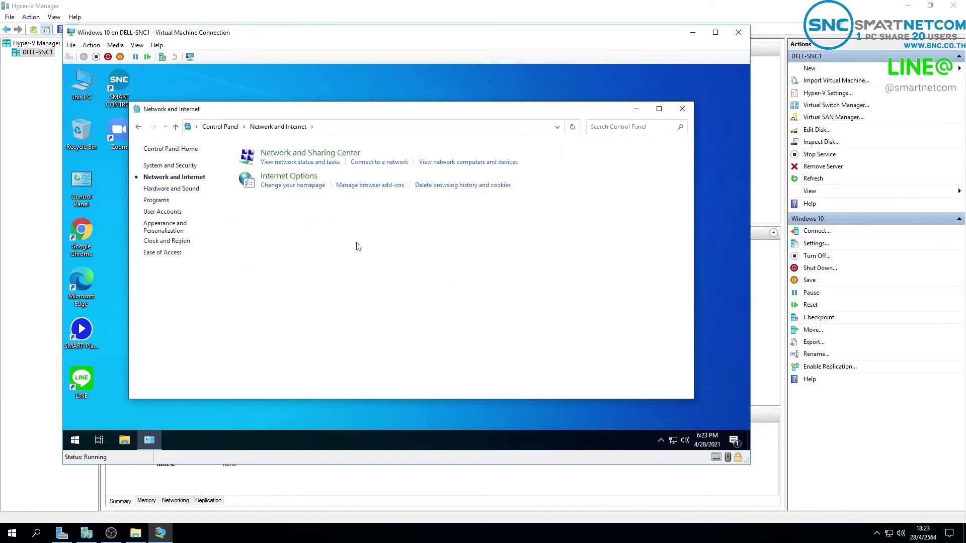
left_click(317, 157)
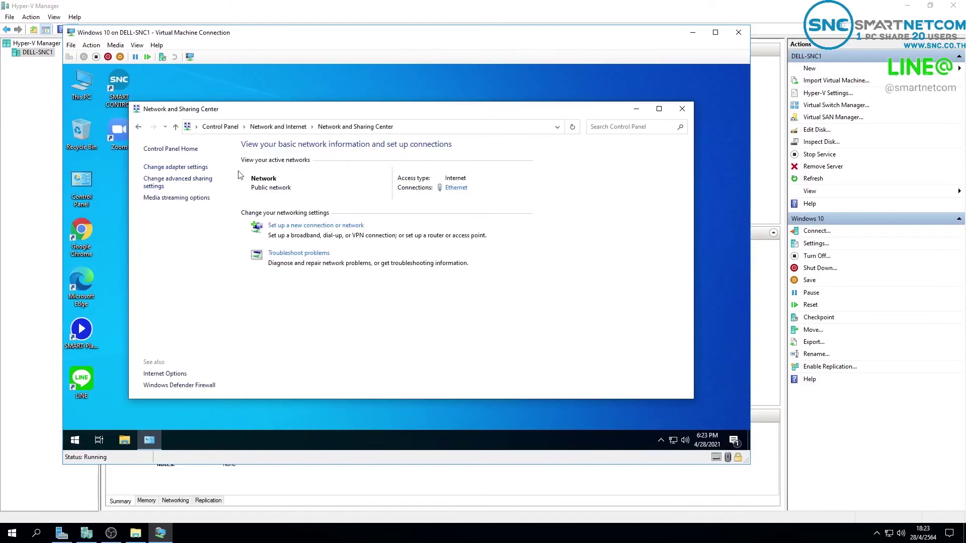
left_click(196, 167)
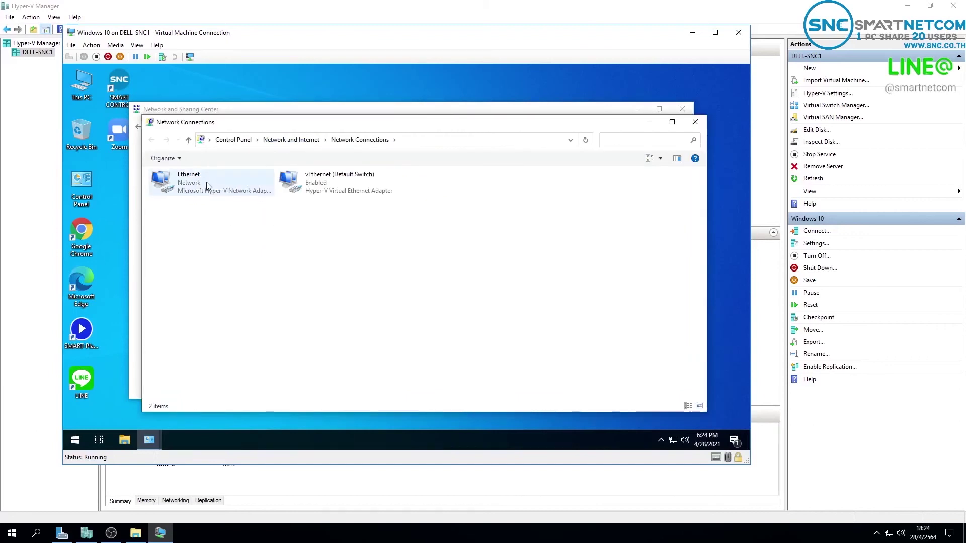
- Keep the Ethernet adapter's IPv4 address and DNS servers set to obtain automatically
right_click(191, 182)
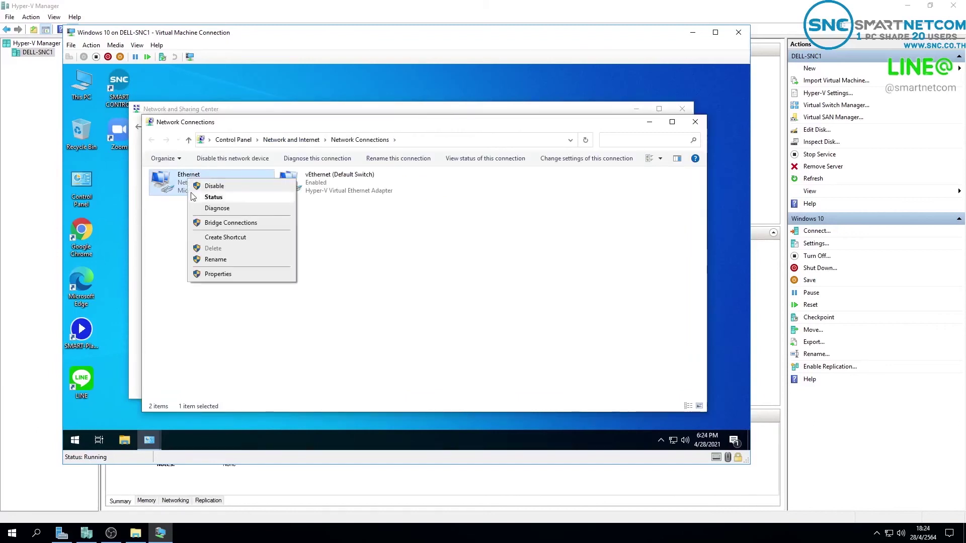
left_click(237, 273)
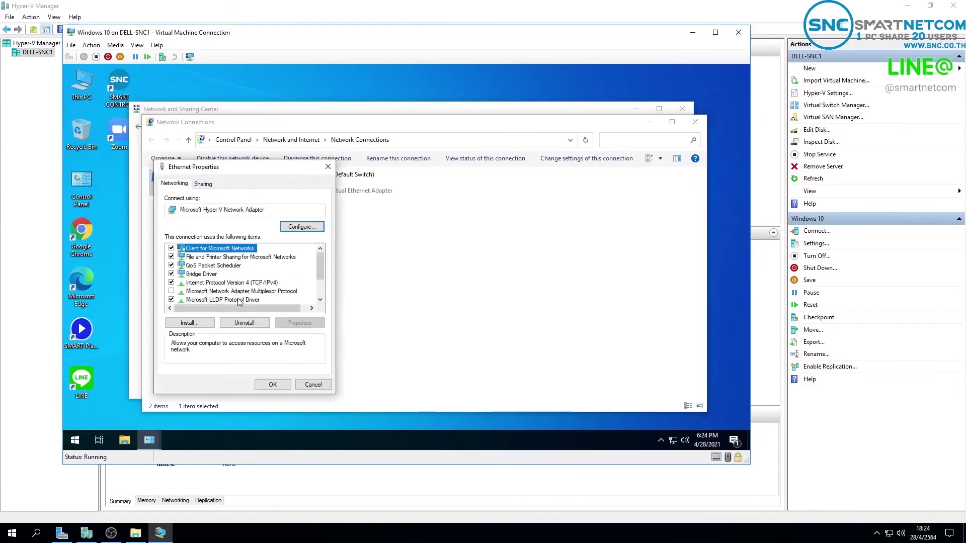
left_click(248, 283)
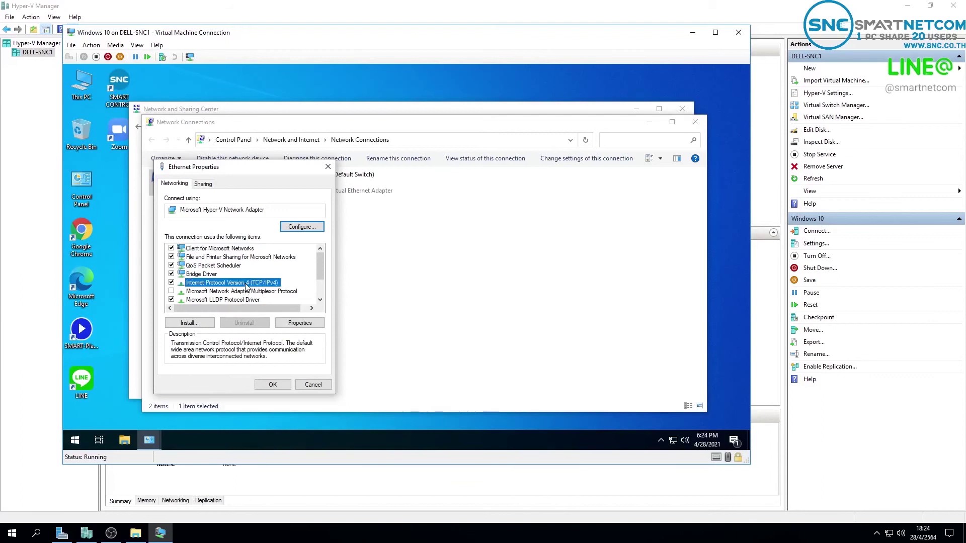
left_click(303, 324)
left_click_drag(268, 202, 328, 145)
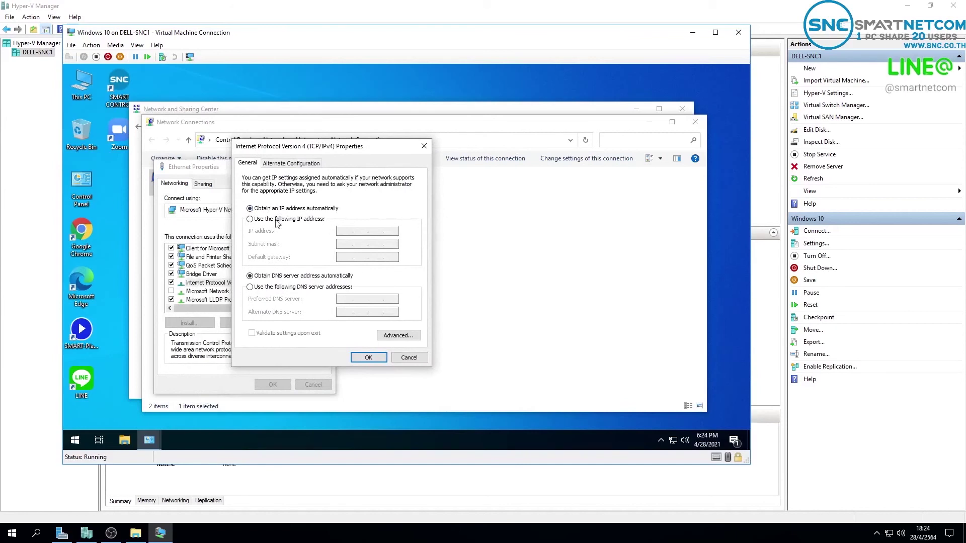
left_click(289, 219)
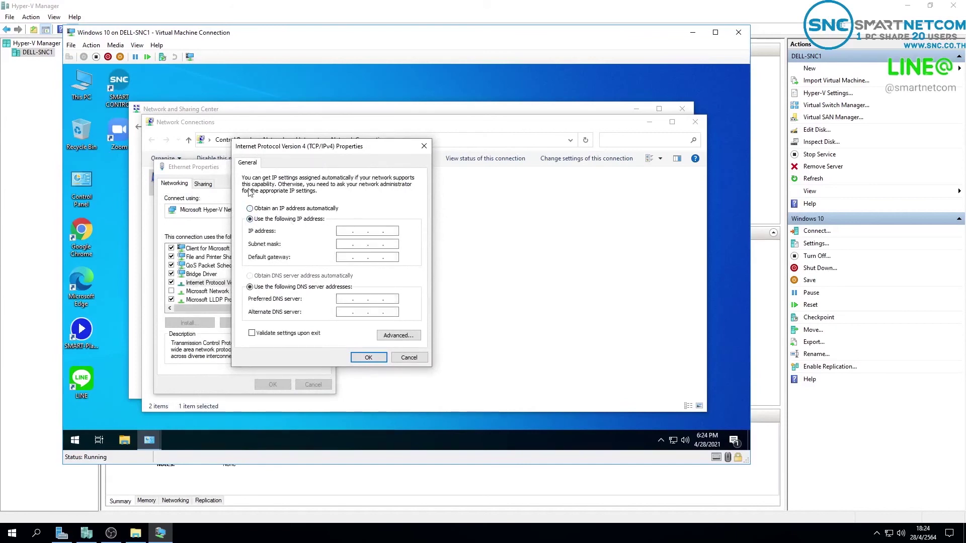
left_click(288, 209)
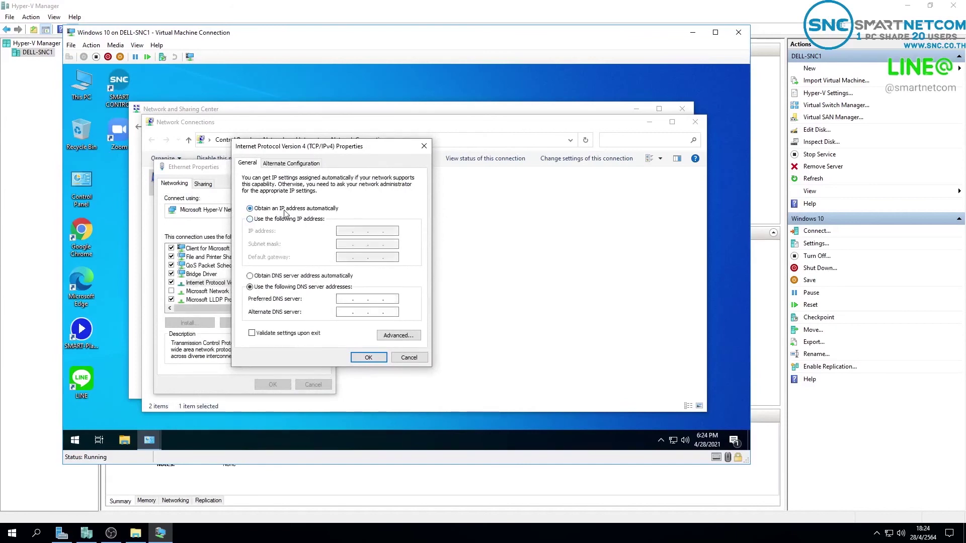
left_click(301, 275)
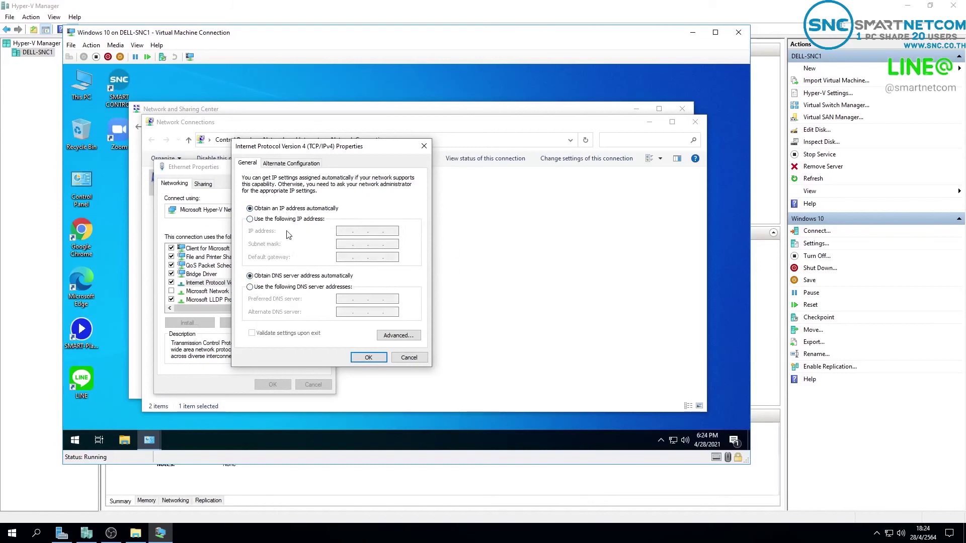
left_click(368, 357)
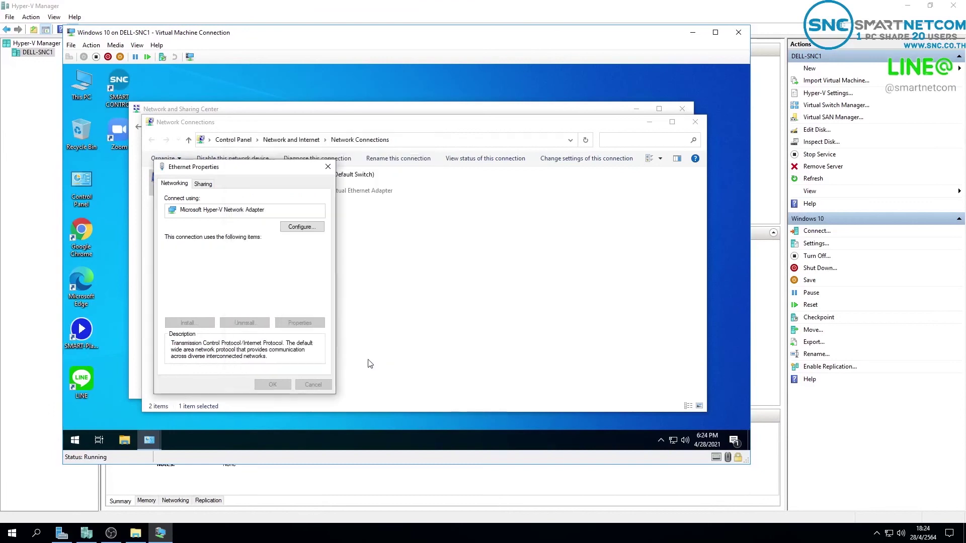
left_click(275, 385)
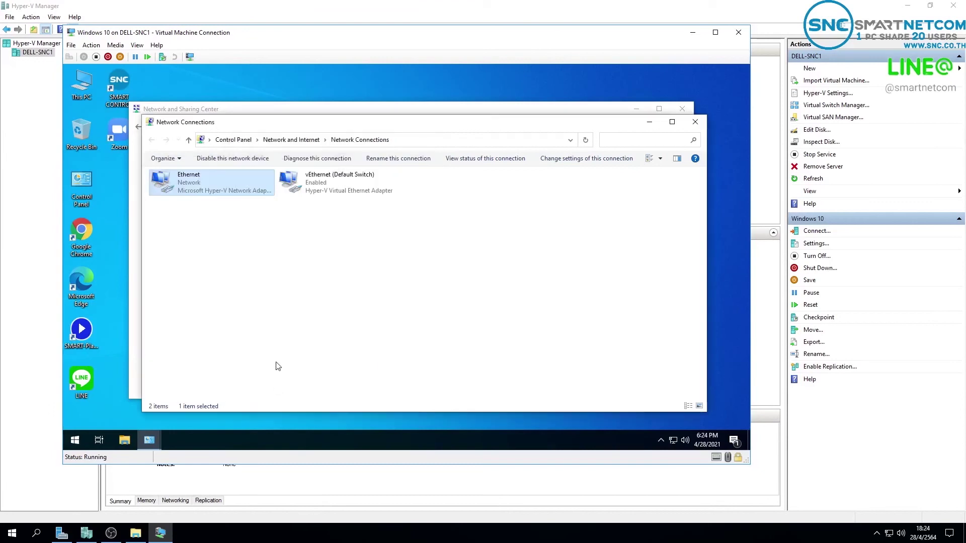
- Read the Ethernet IPv4 address 192.168.1.14 in the connection details, then close all network windows
double_click(202, 183)
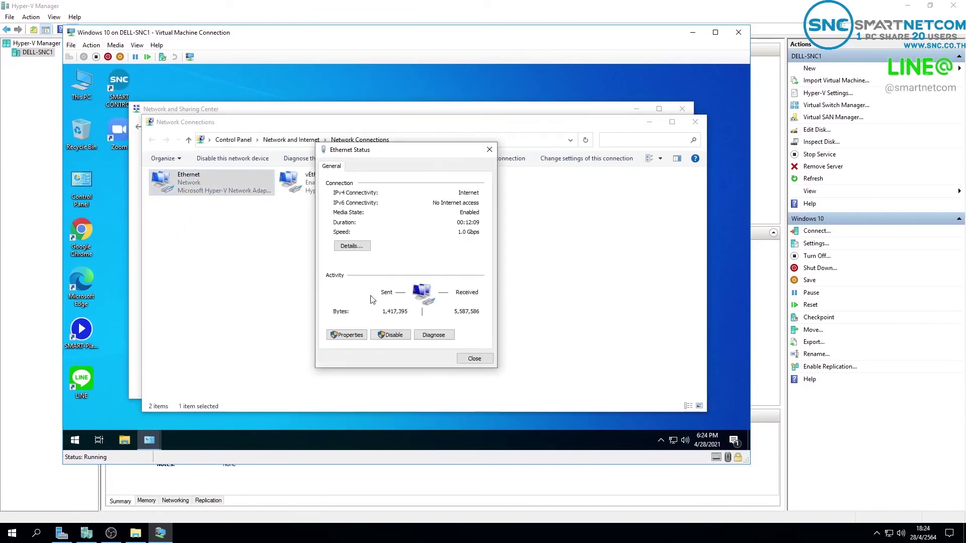
left_click(352, 246)
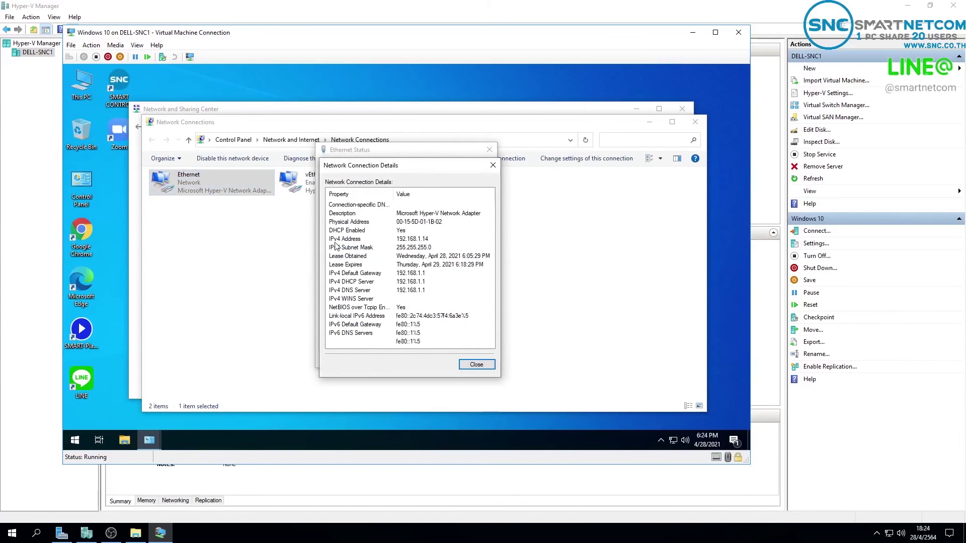
left_click(408, 240)
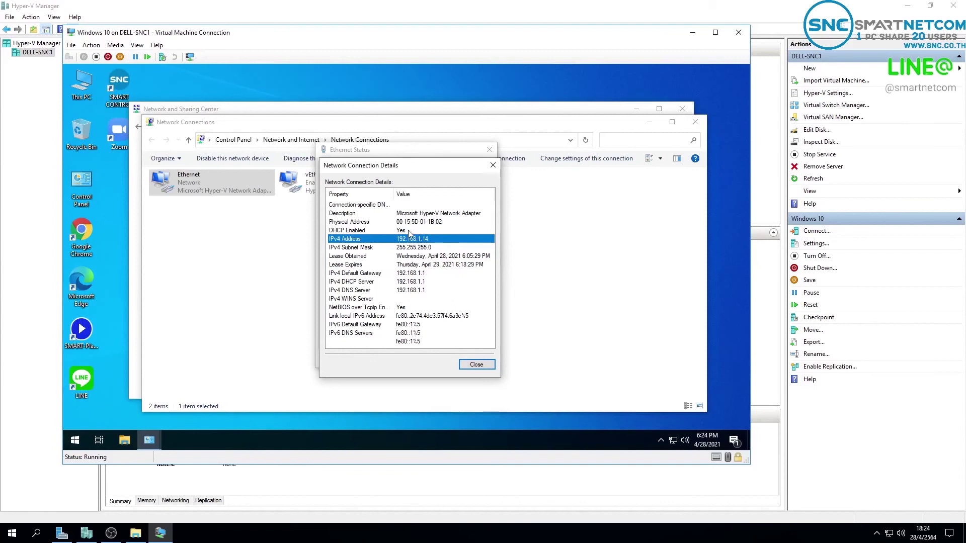
left_click(476, 363)
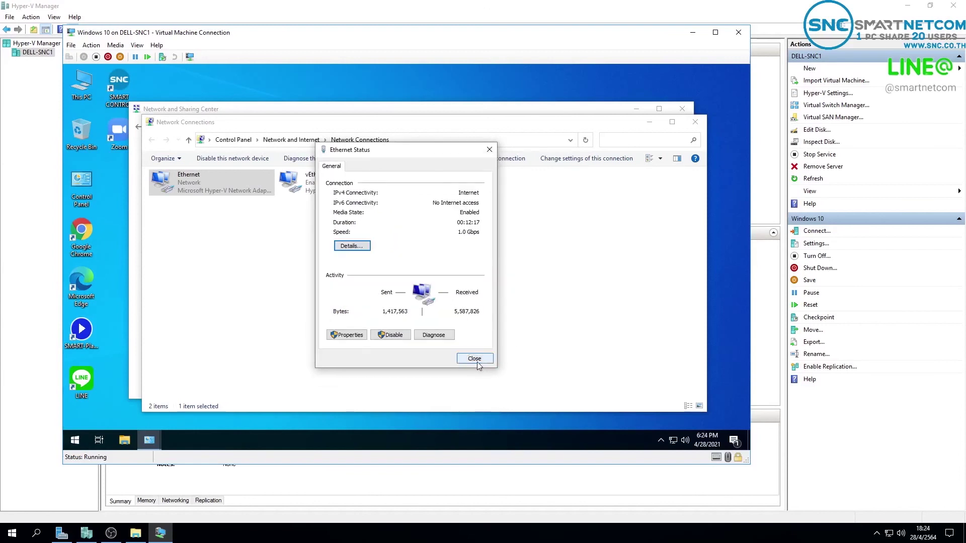
left_click(476, 361)
left_click(649, 122)
left_click(636, 108)
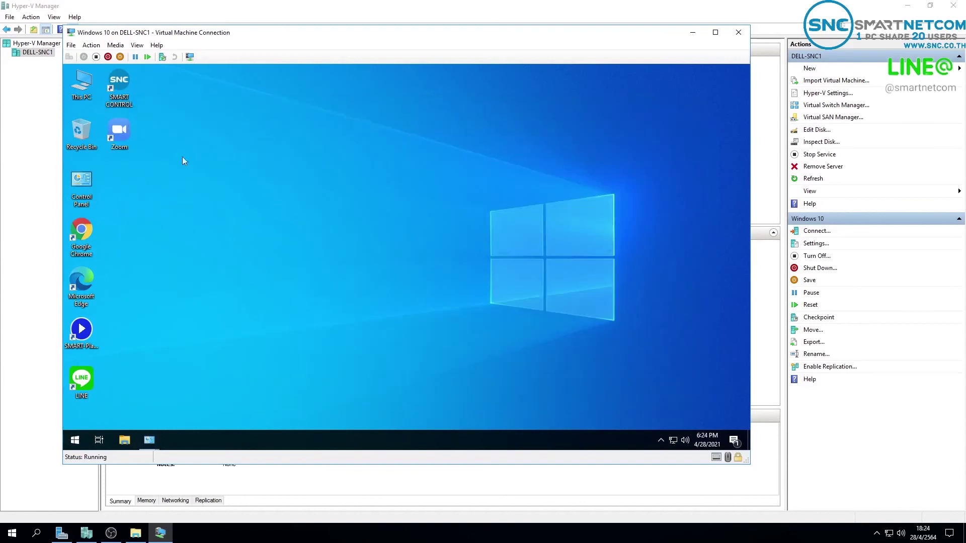
- Add a Microsoft RDP connection named Hyperv to server 192.168.1.14 in Smart Control and connect
double_click(123, 93)
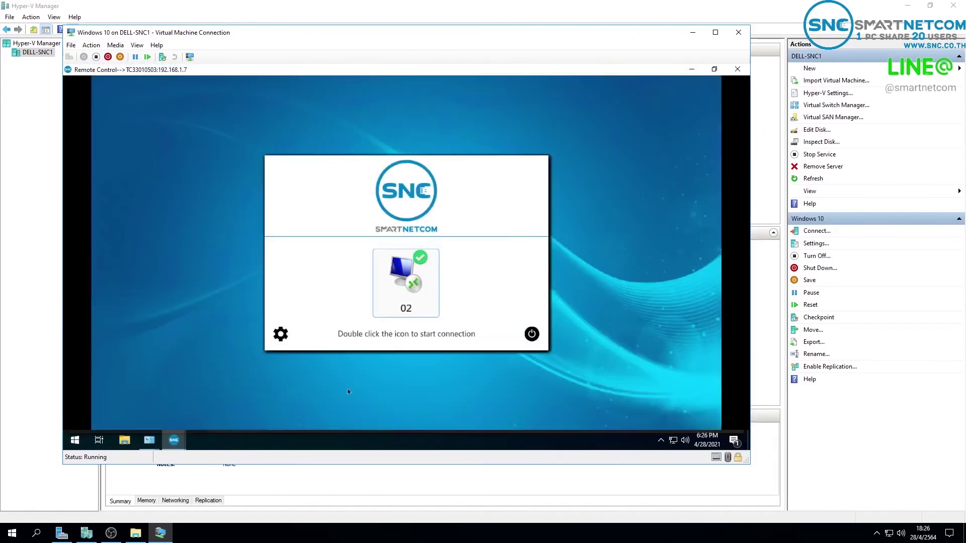
left_click(287, 339)
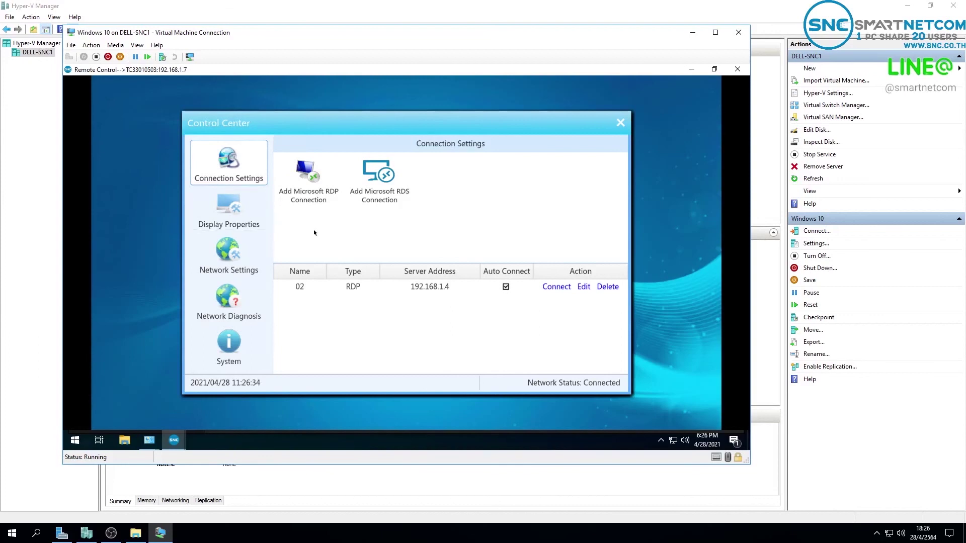
left_click(308, 181)
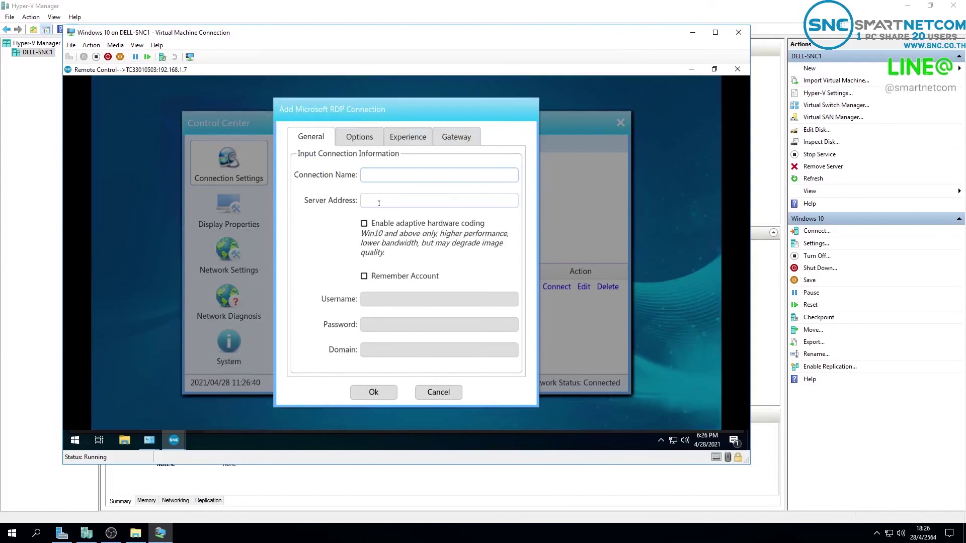
type("Hyperv")
left_click(401, 202)
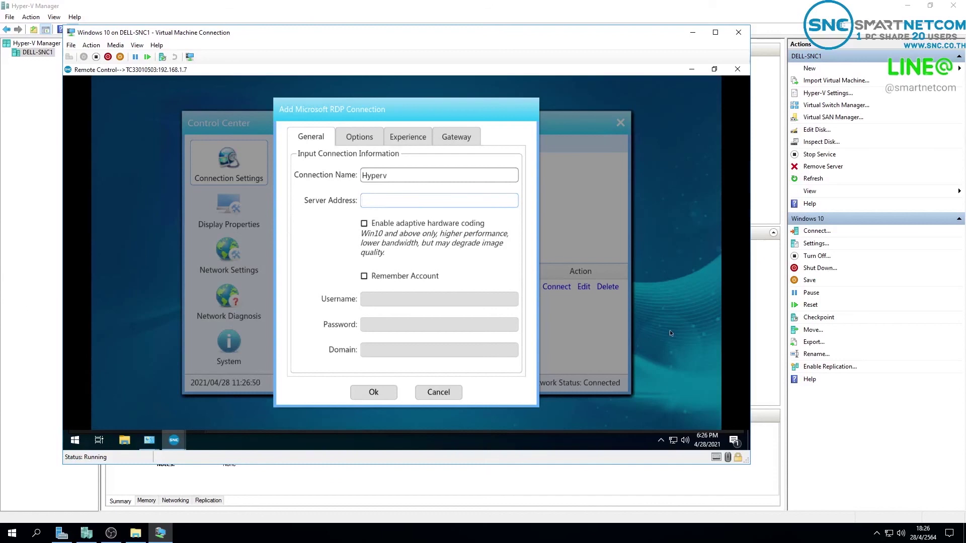
type("192.168.1.14")
left_click(360, 391)
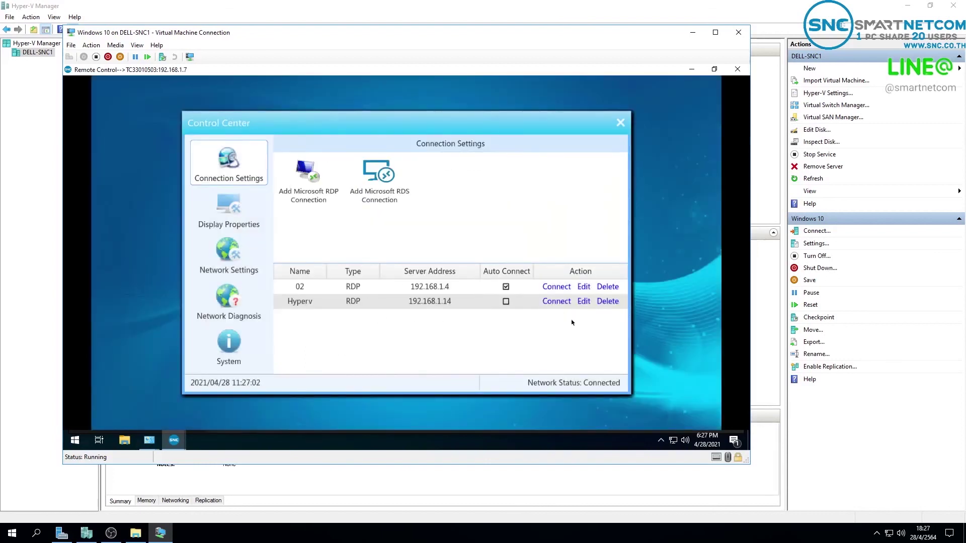
left_click(557, 301)
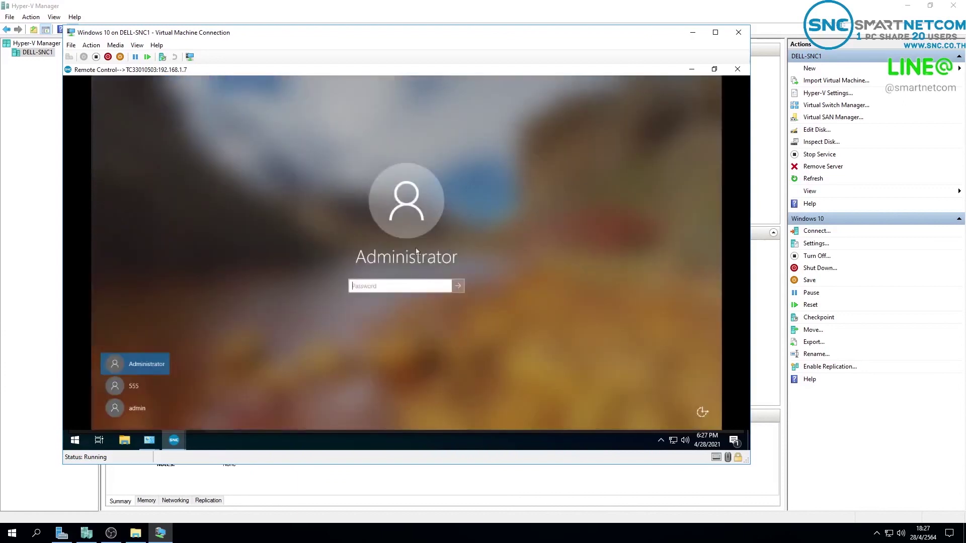
- Sign in as the second local account with its password and accept the default privacy settings
left_click(134, 386)
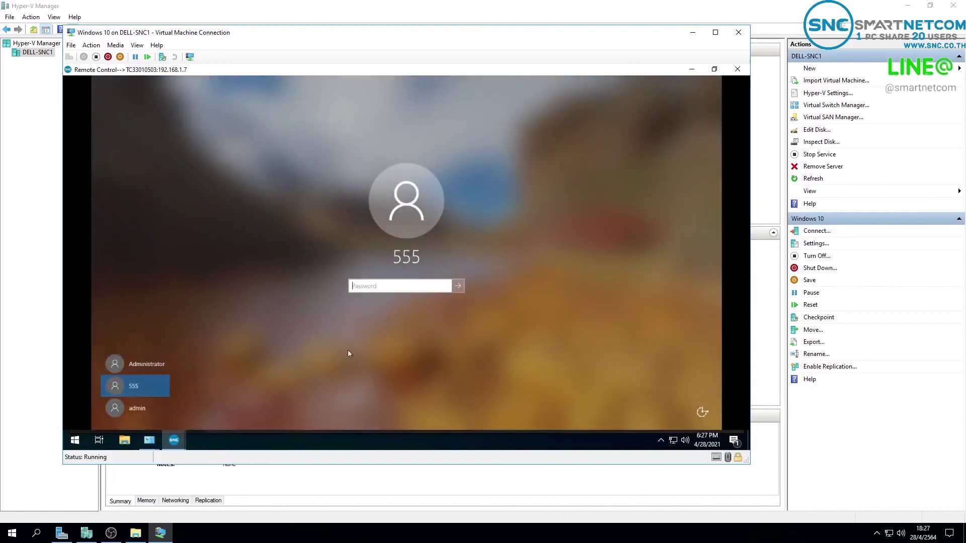
type("555")
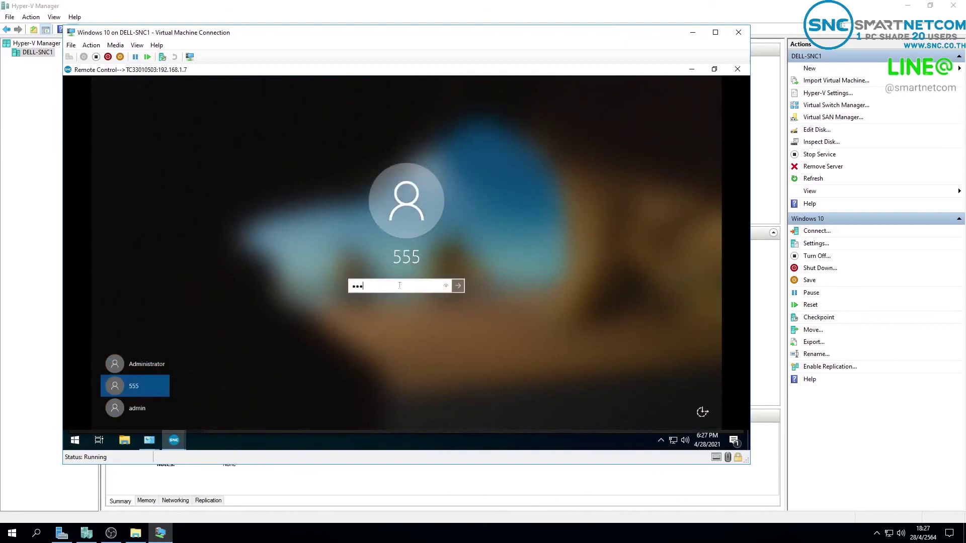
left_click(459, 286)
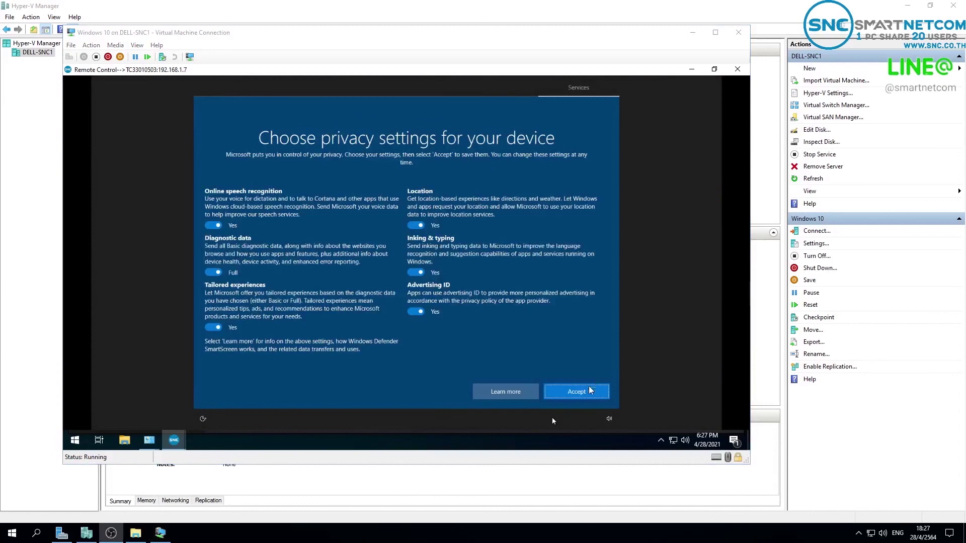
left_click(576, 390)
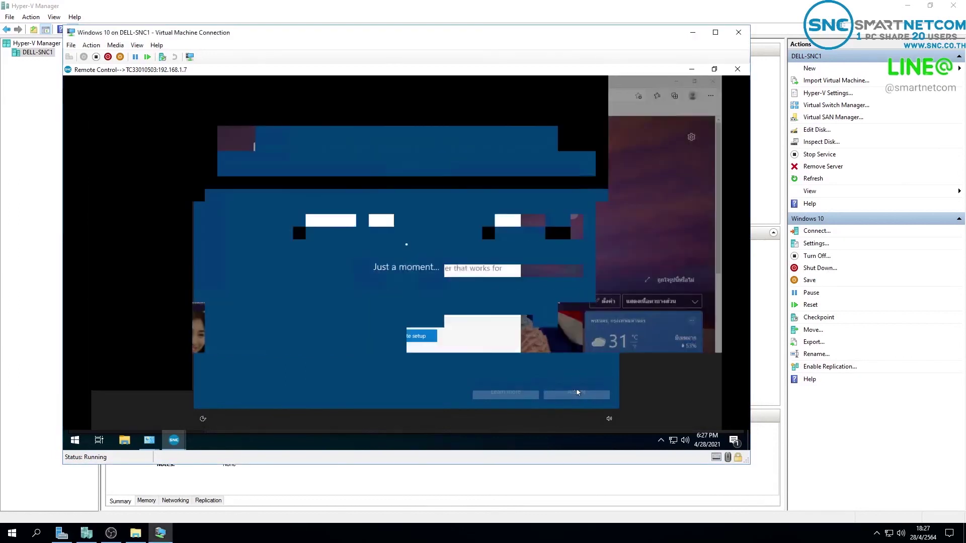